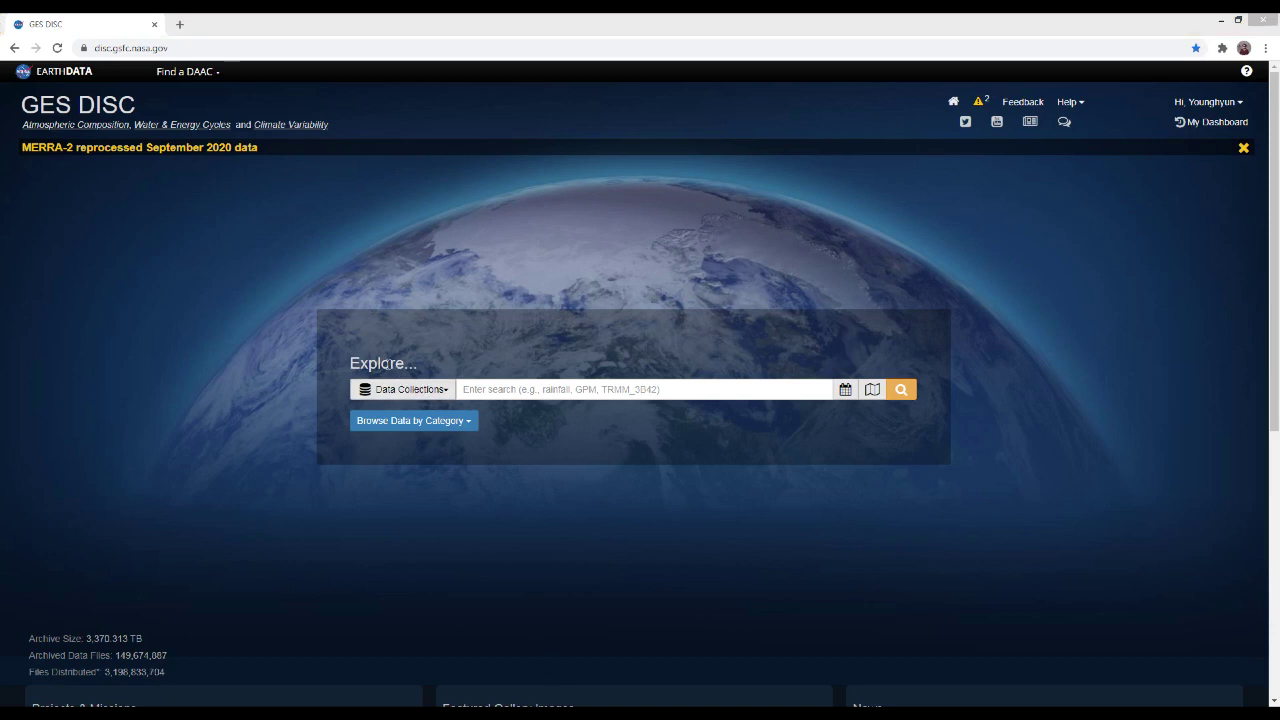
Search the data collections for IMERG and open the GPM IMERG Final Precipitation L3 1 day 0.1 degree V06 dataset.
click(496, 389)
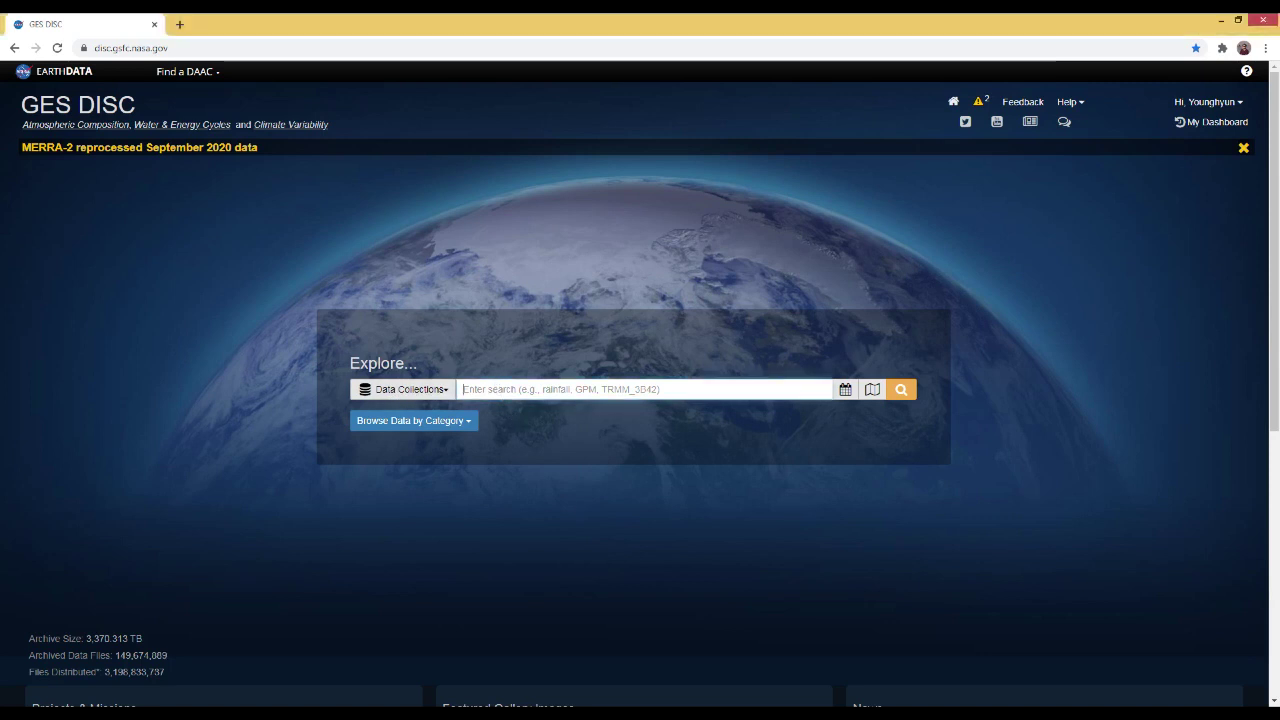
text(IMERG)
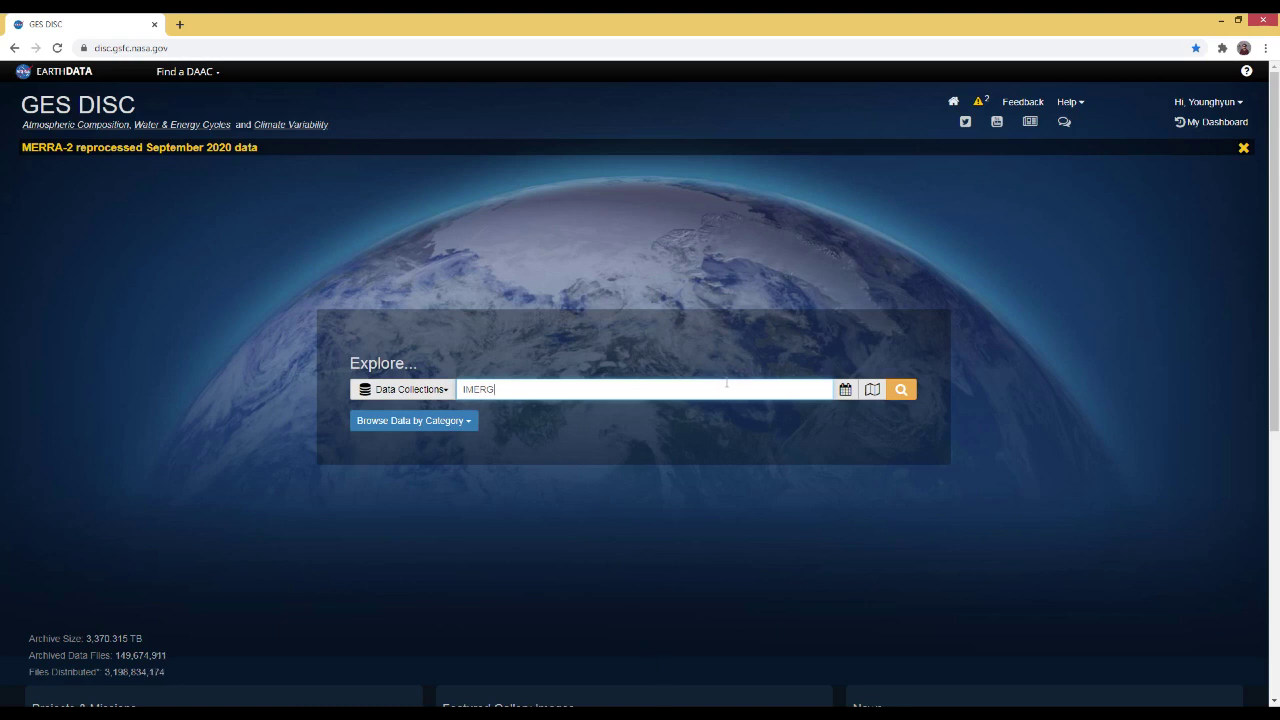
click(903, 391)
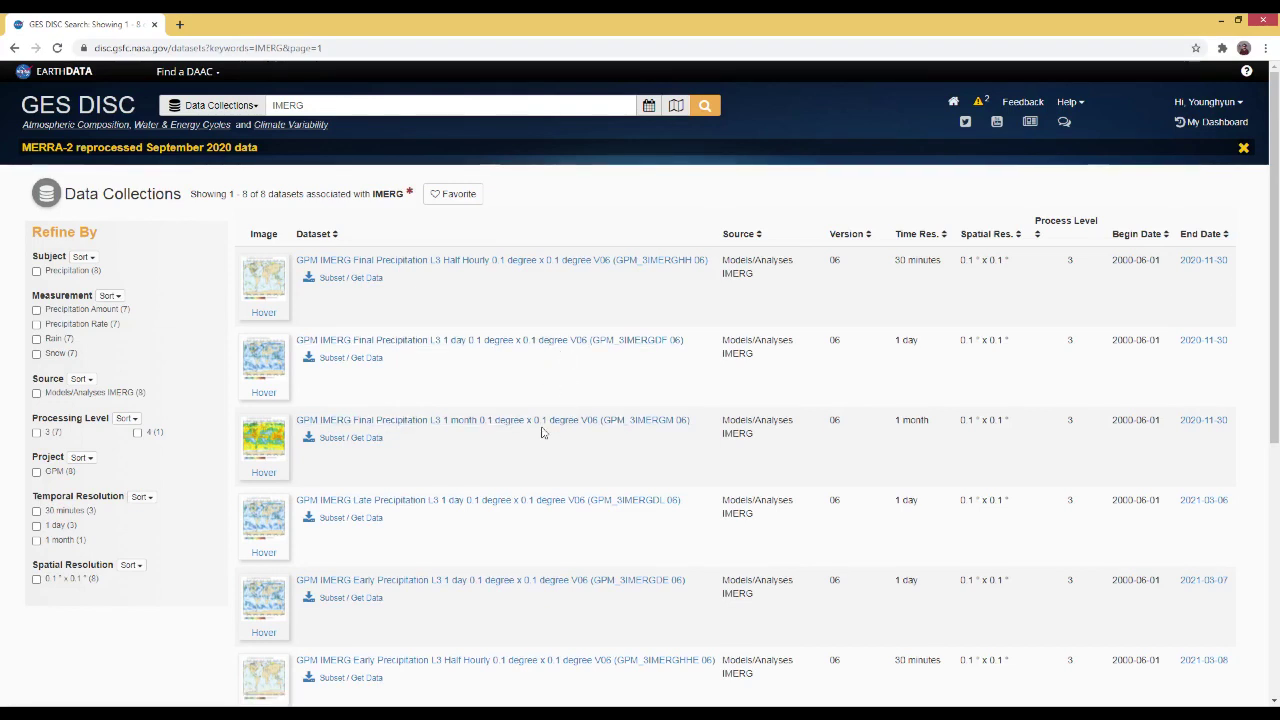
click(441, 349)
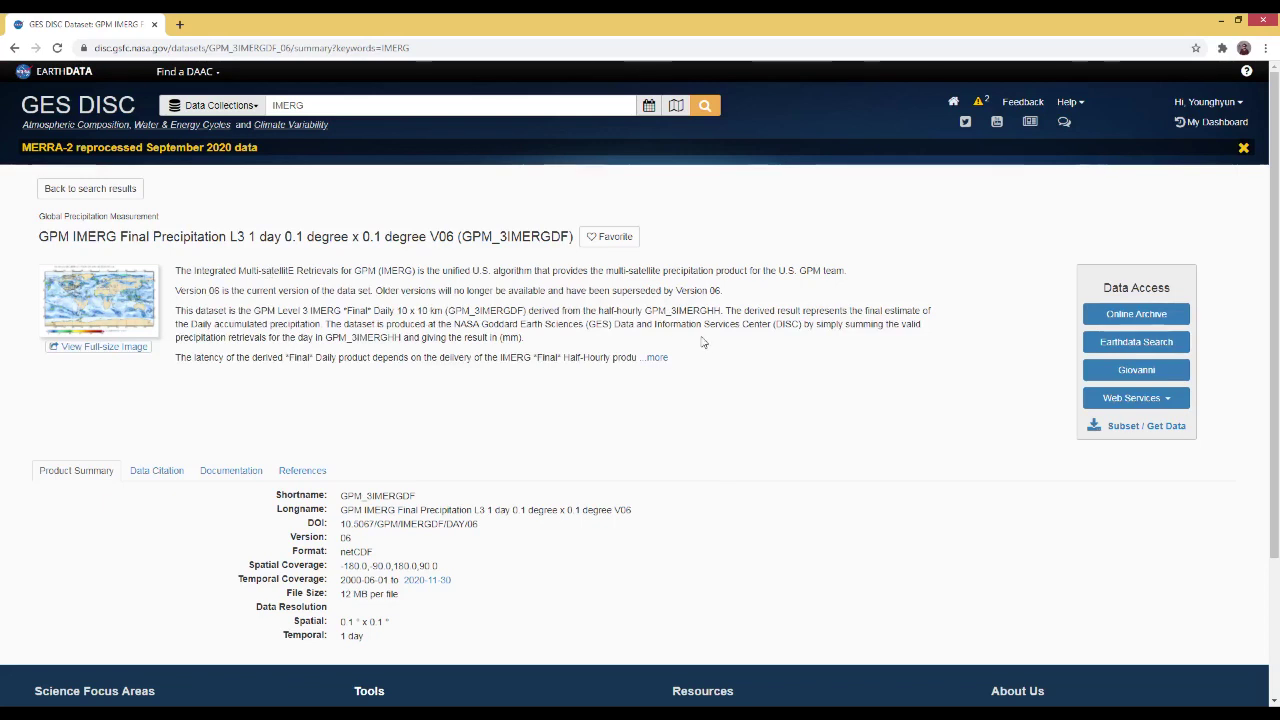
Read the dataset's full description and view its full-size sample precipitation map before returning to the dataset page.
click(660, 358)
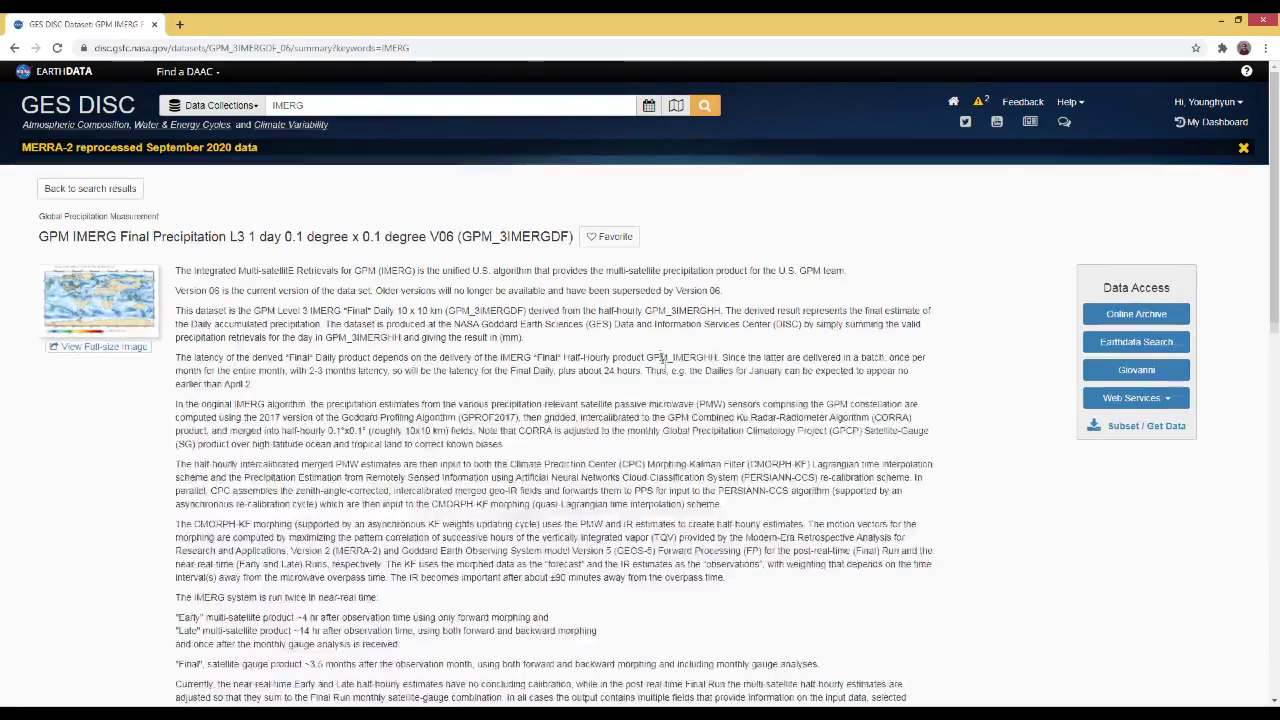
scroll(664, 410, down, 6)
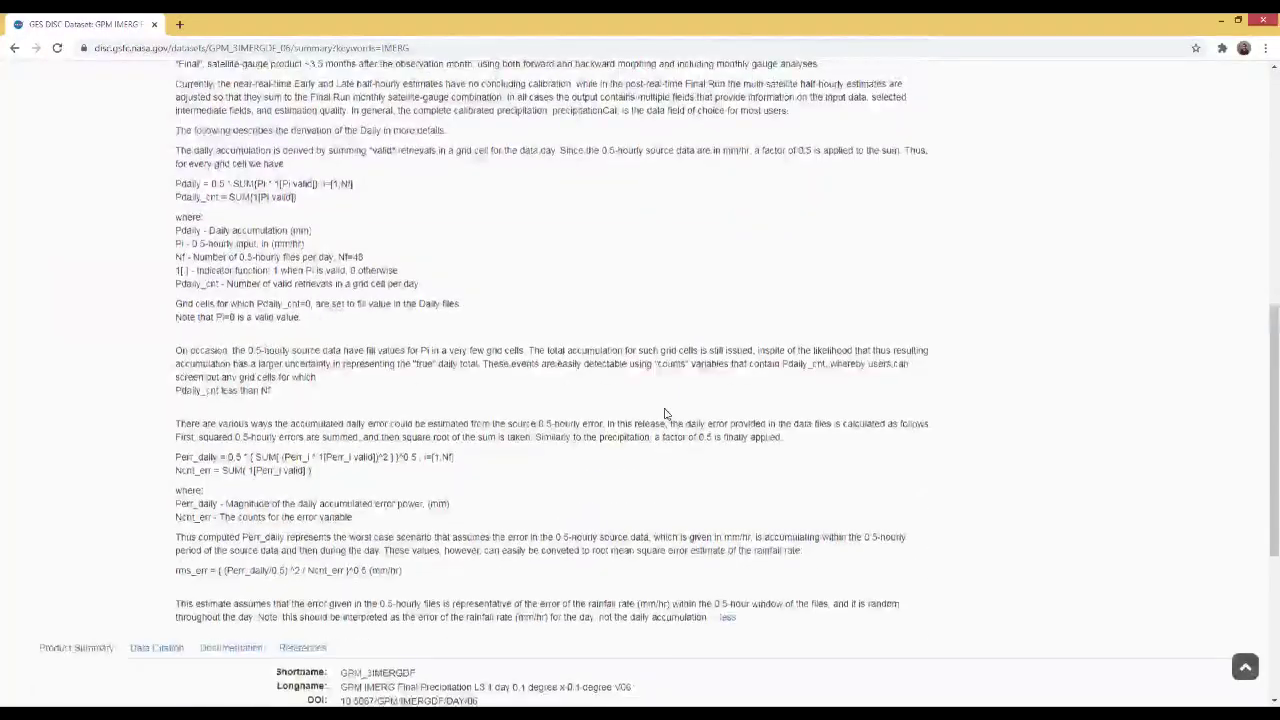
scroll(664, 412, down, 4)
scroll(666, 413, up, 15)
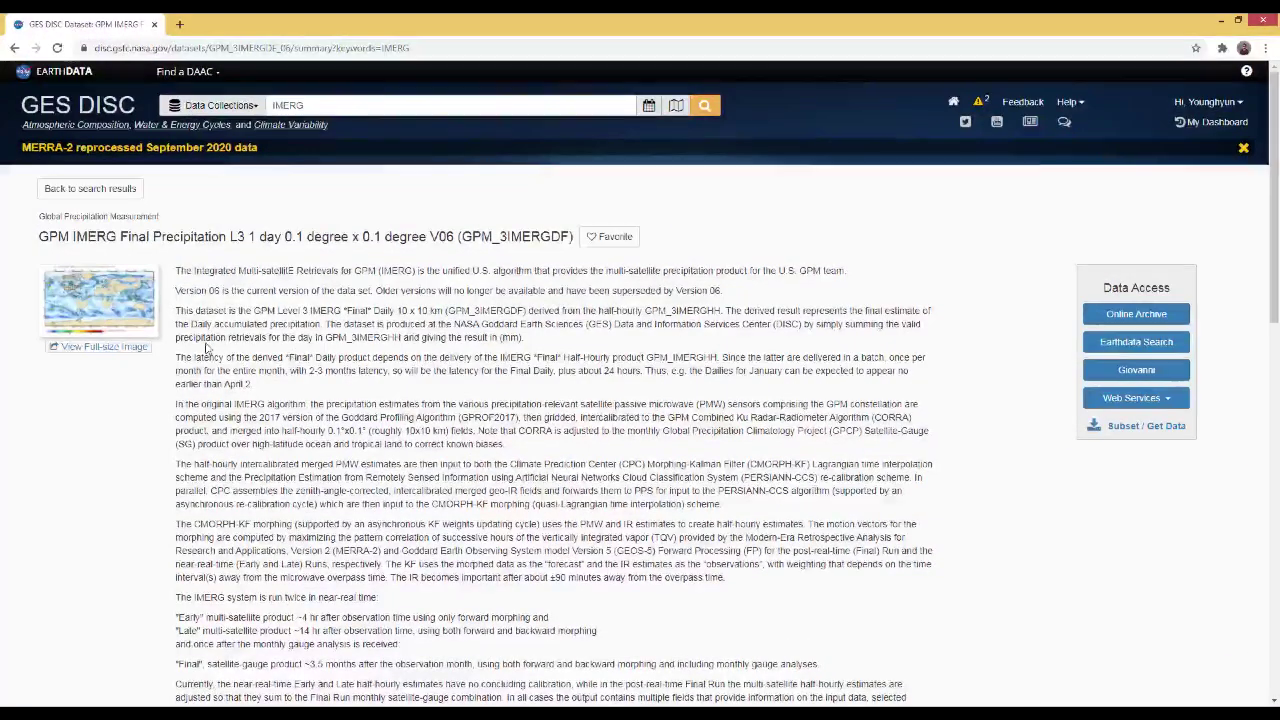
click(119, 350)
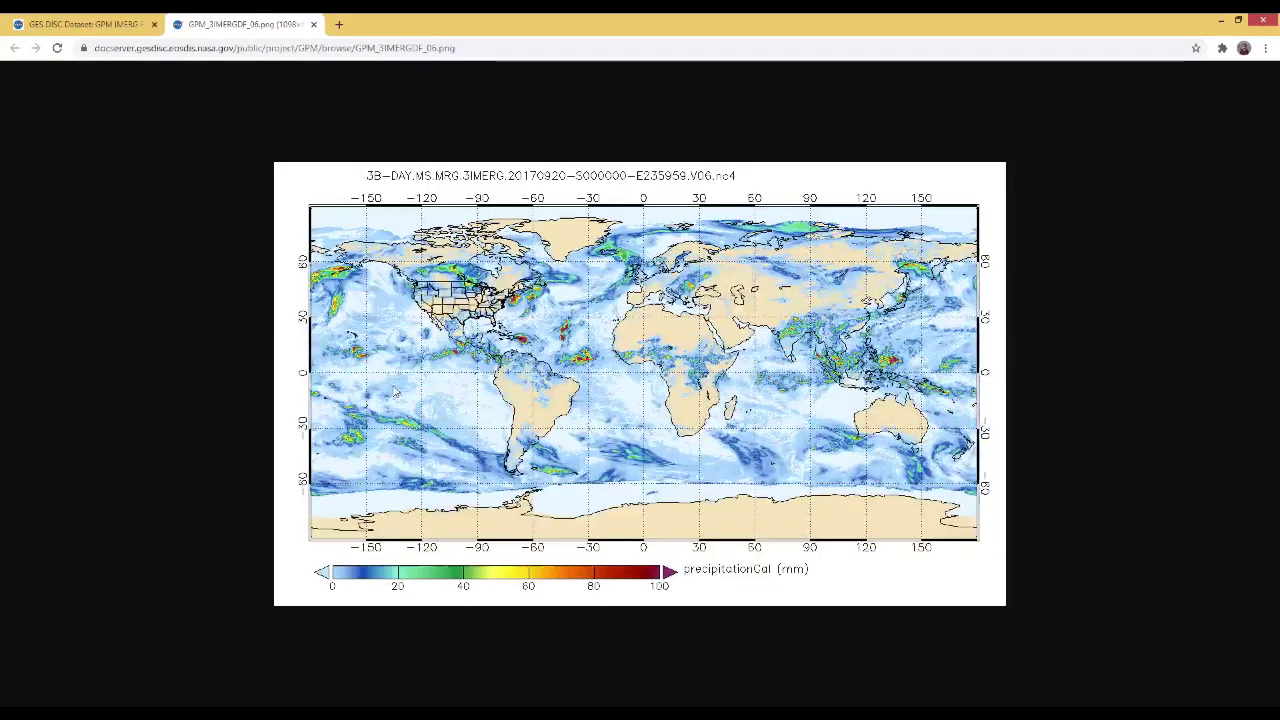
click(315, 26)
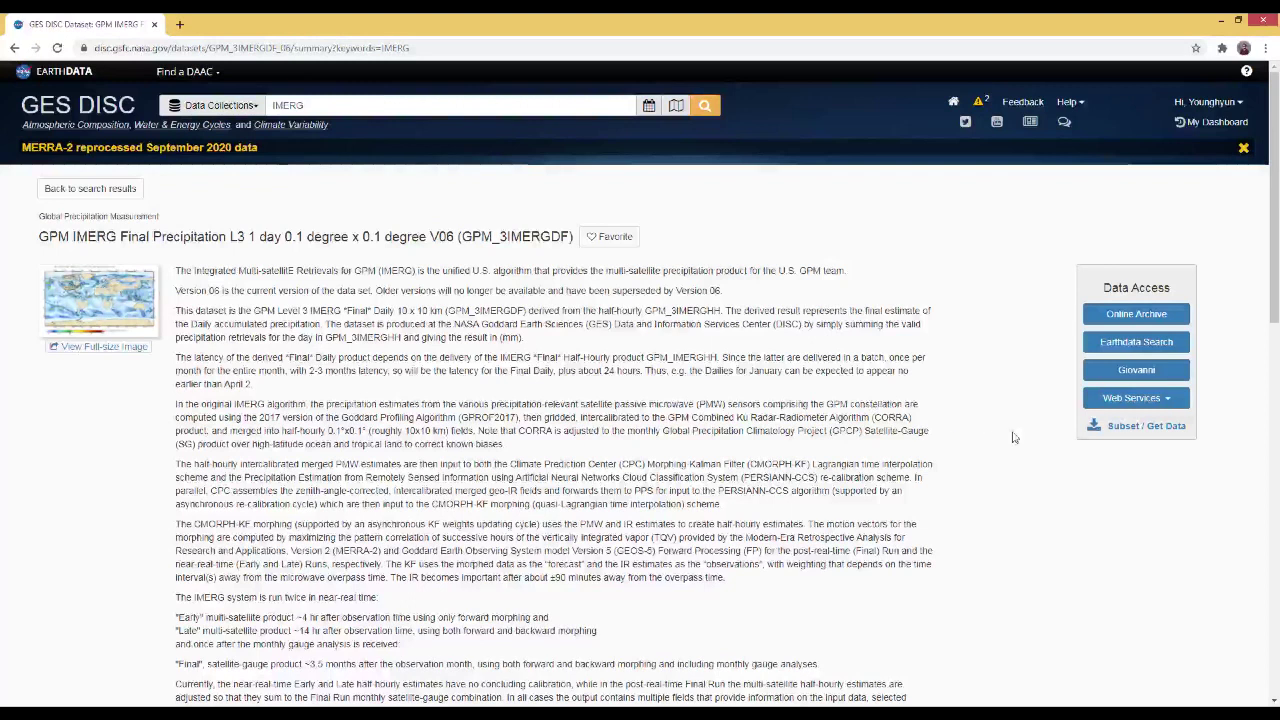
Open the dataset's subset and download options and set the download method to Get File Subsets using the GES DISC Subsetter.
click(1137, 430)
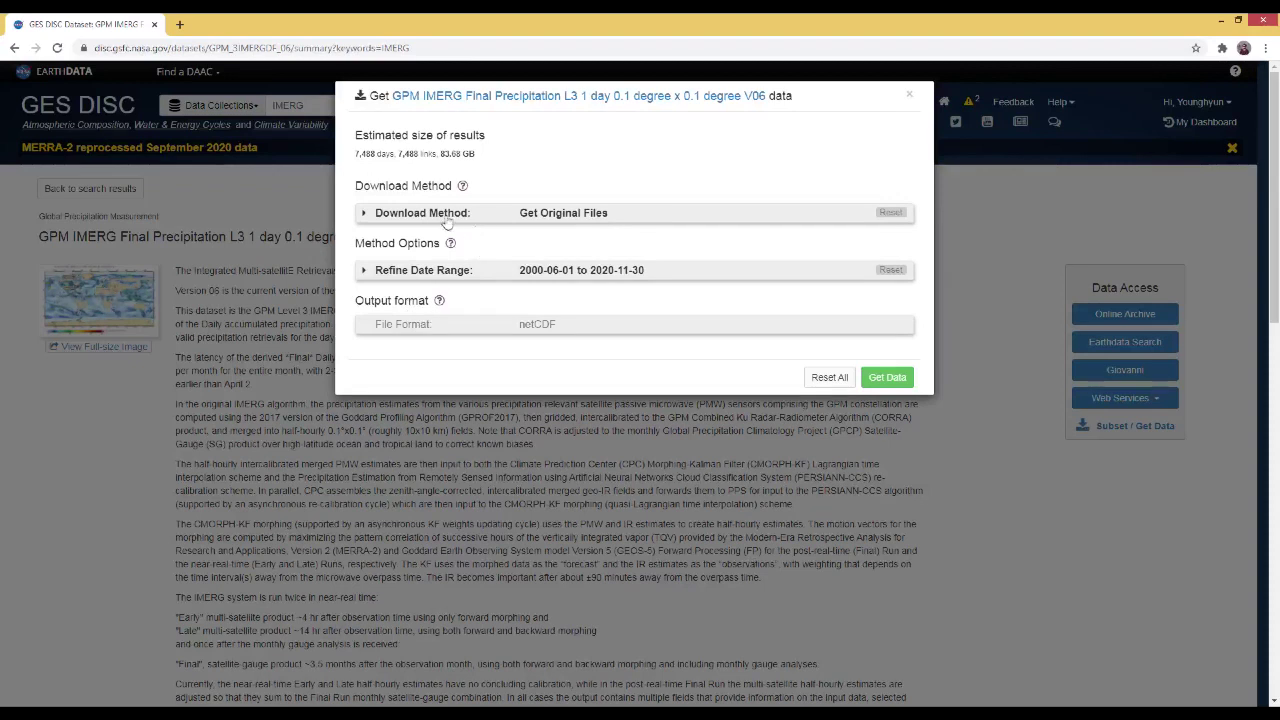
click(363, 218)
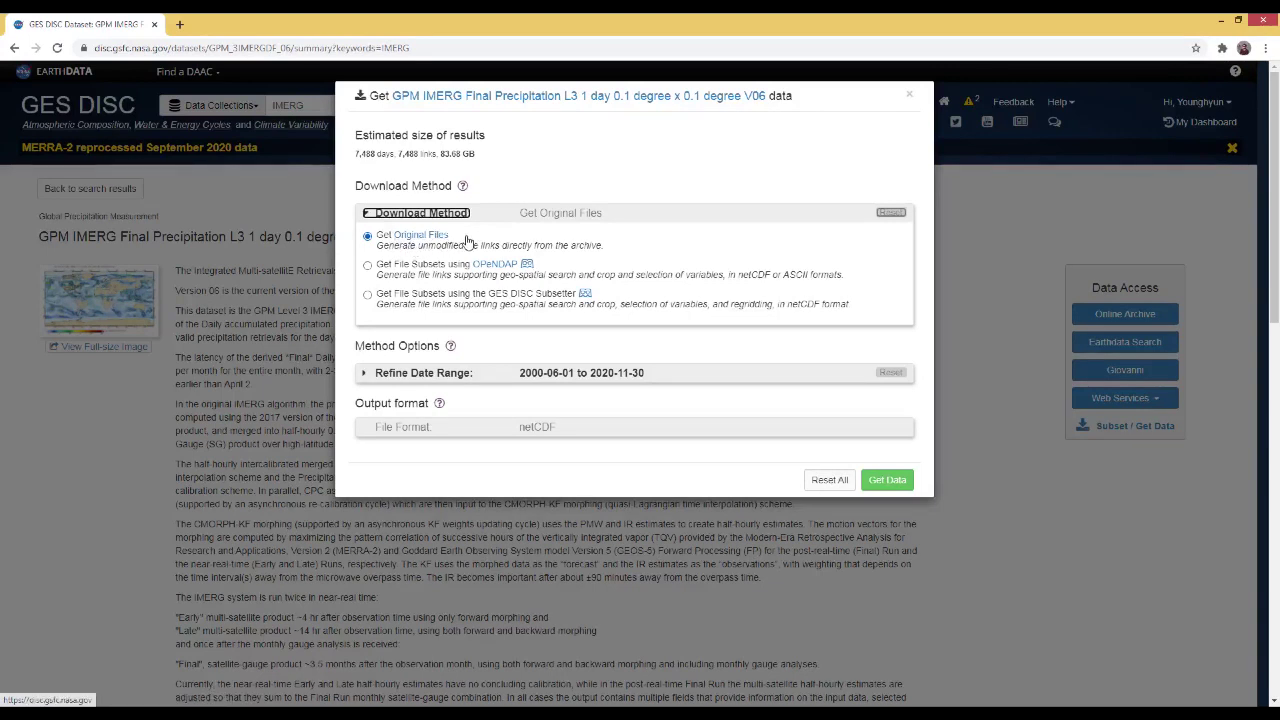
click(368, 296)
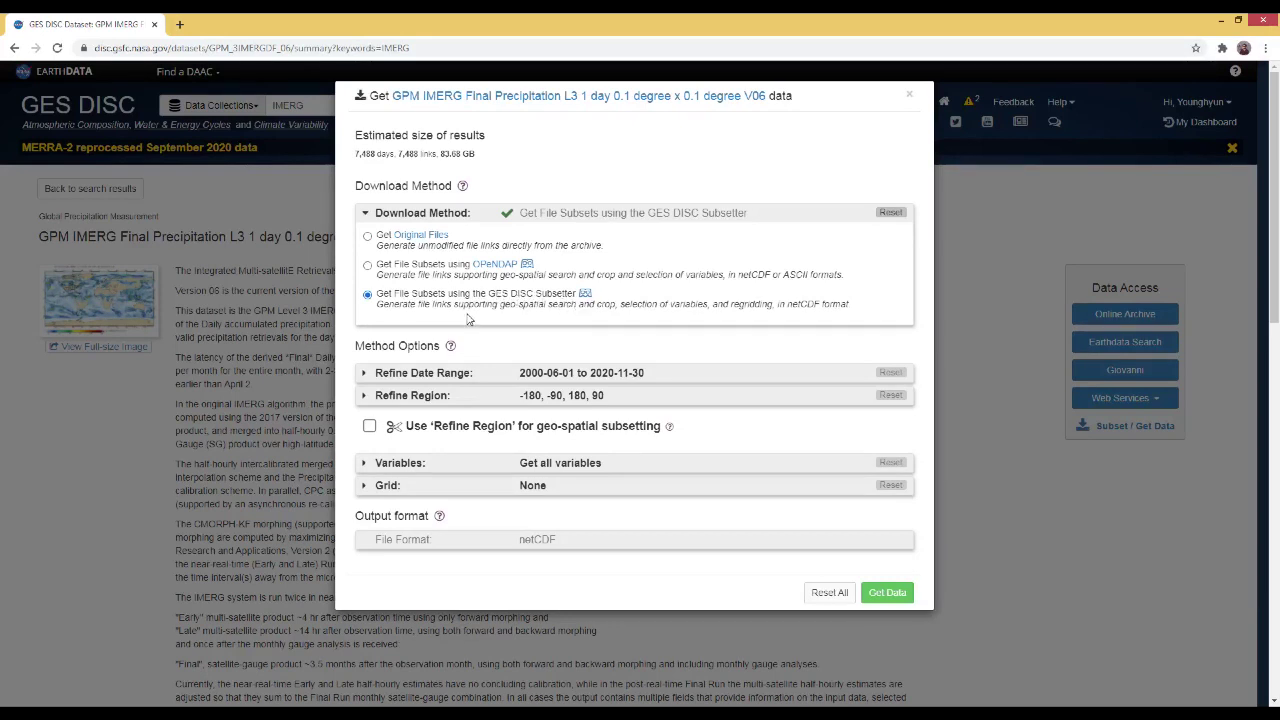
Set the start of the refined date range to 2020-10-01.
click(366, 378)
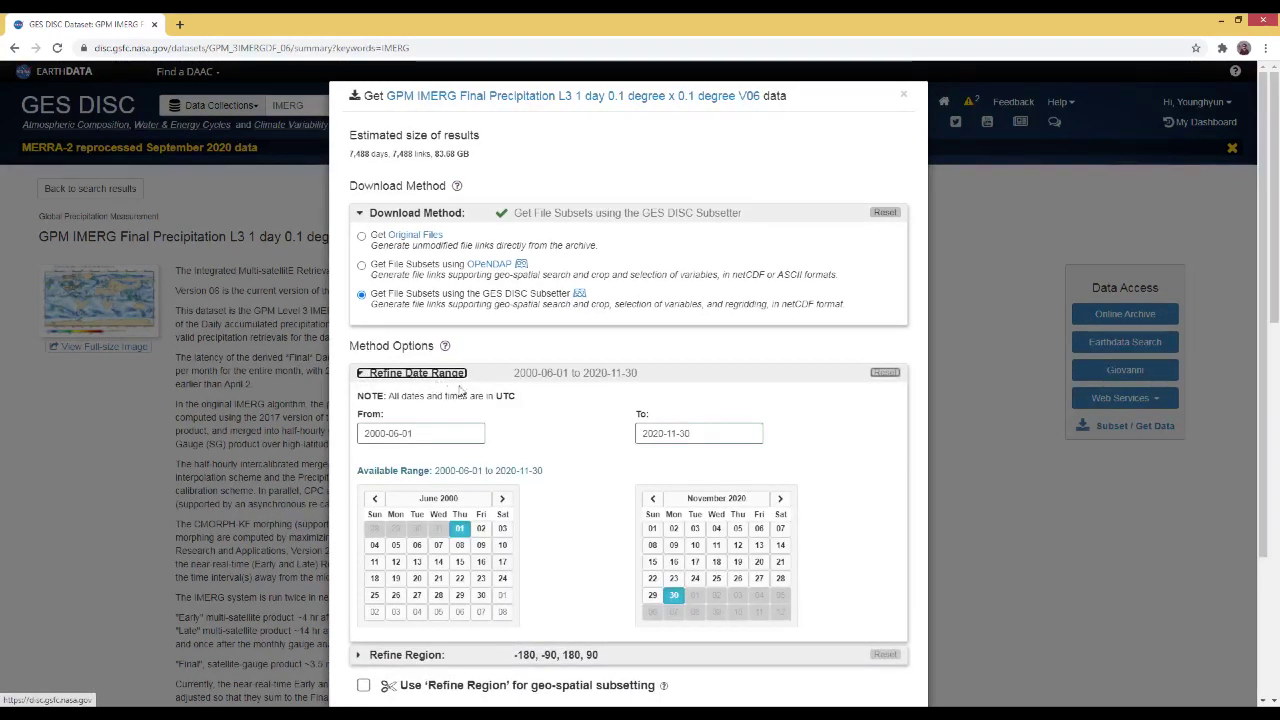
click(440, 499)
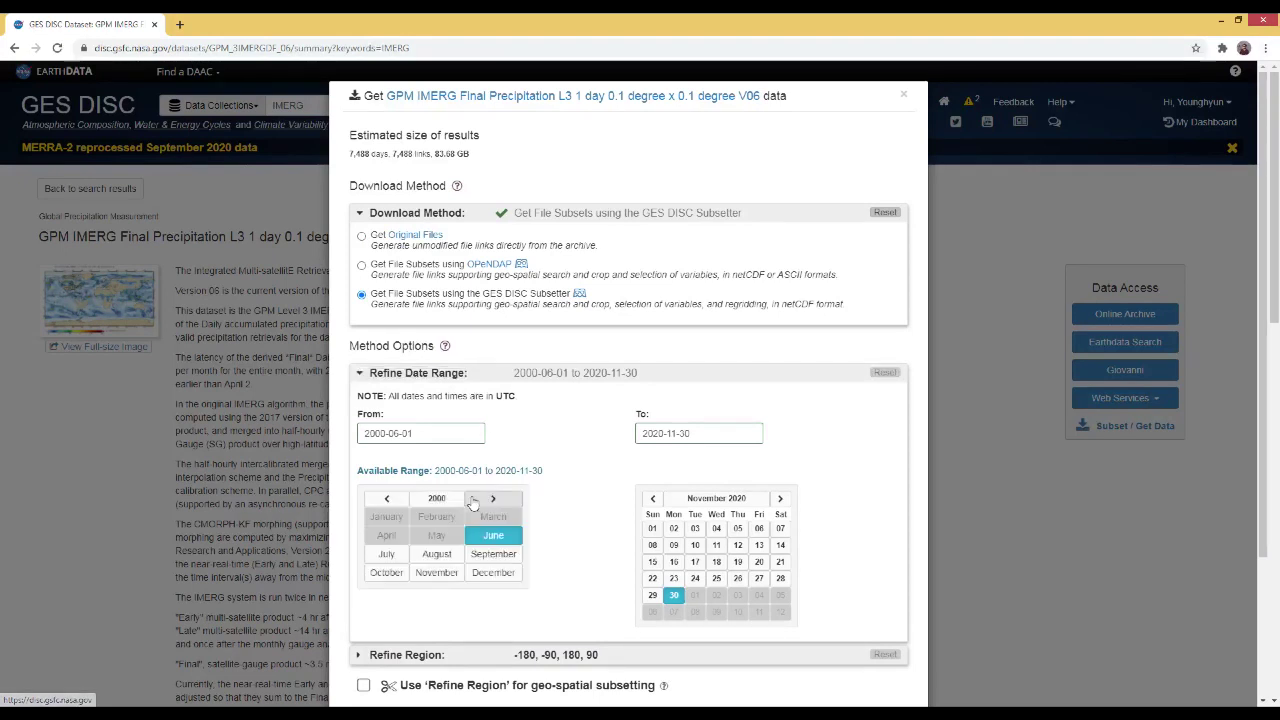
click(442, 500)
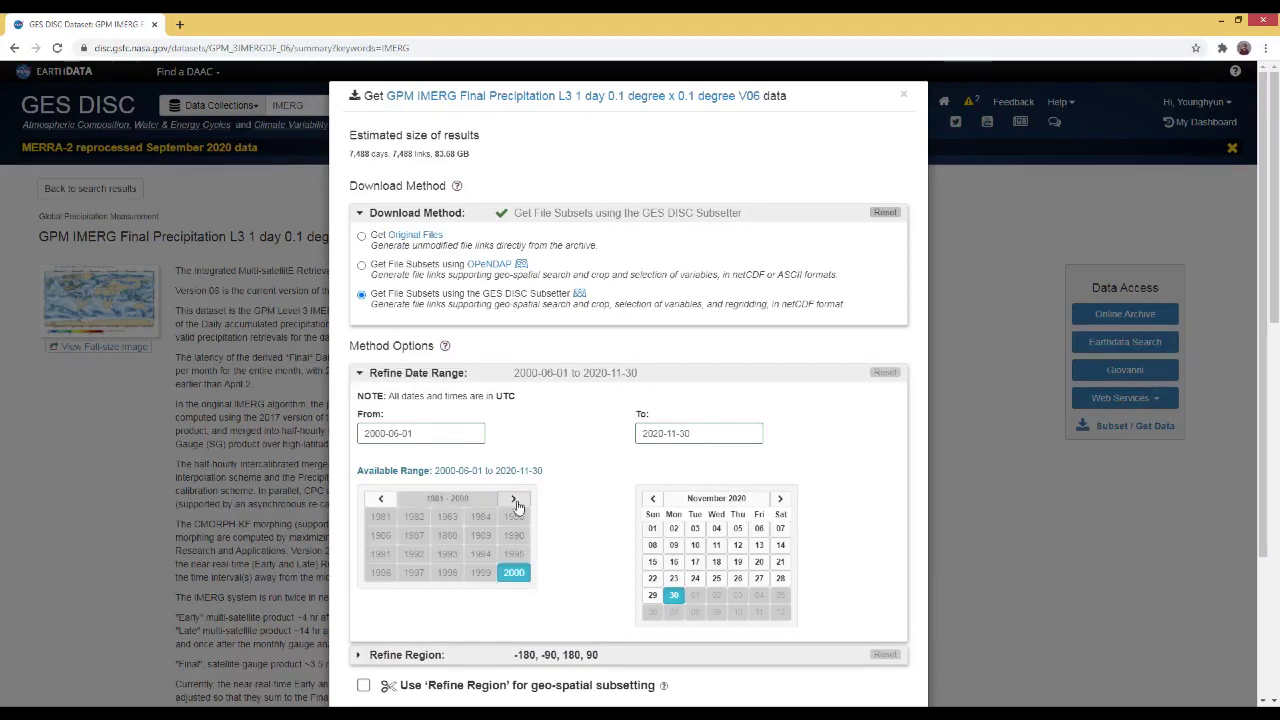
click(513, 498)
click(513, 572)
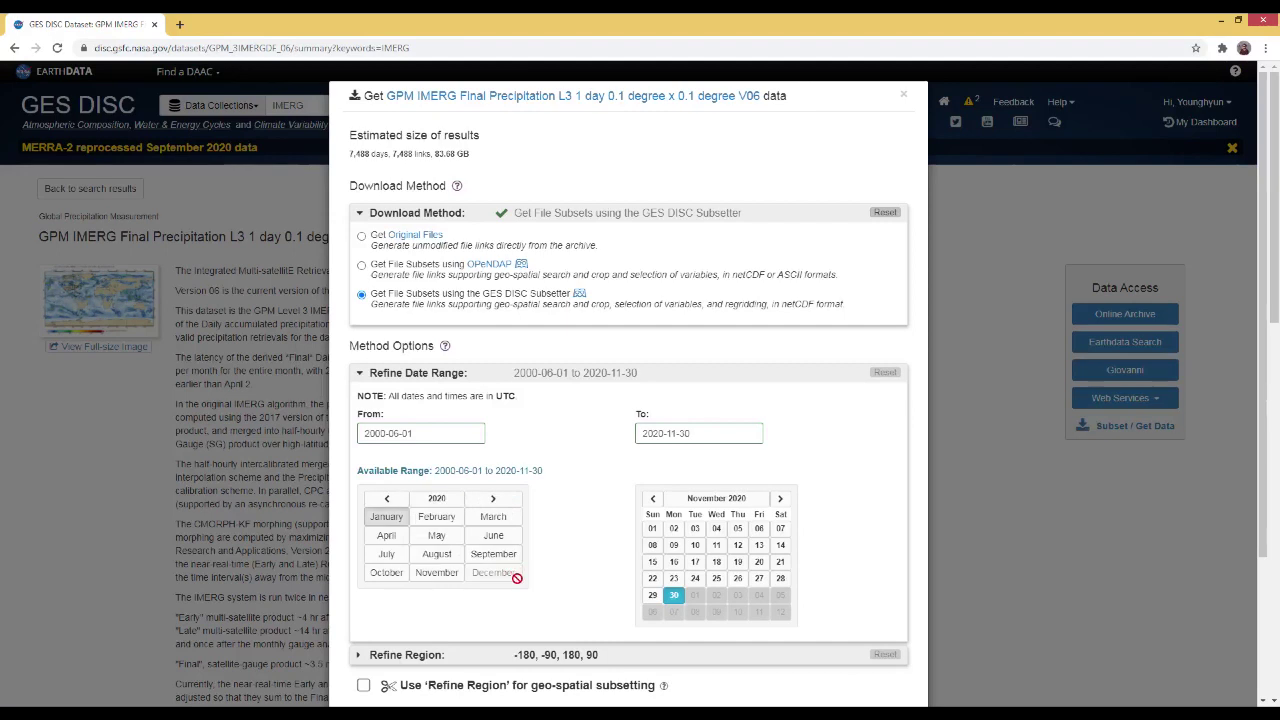
click(386, 572)
click(460, 530)
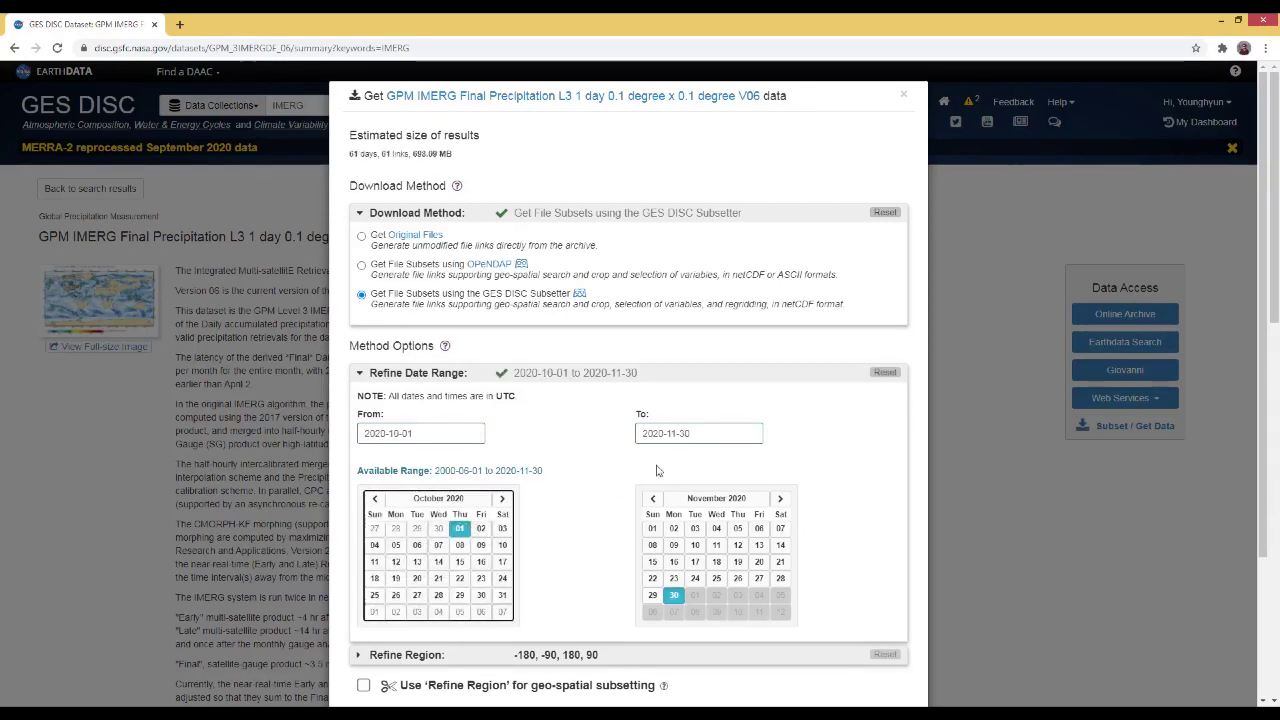
Set the end of the refined date range to 2020-10-31.
click(720, 435)
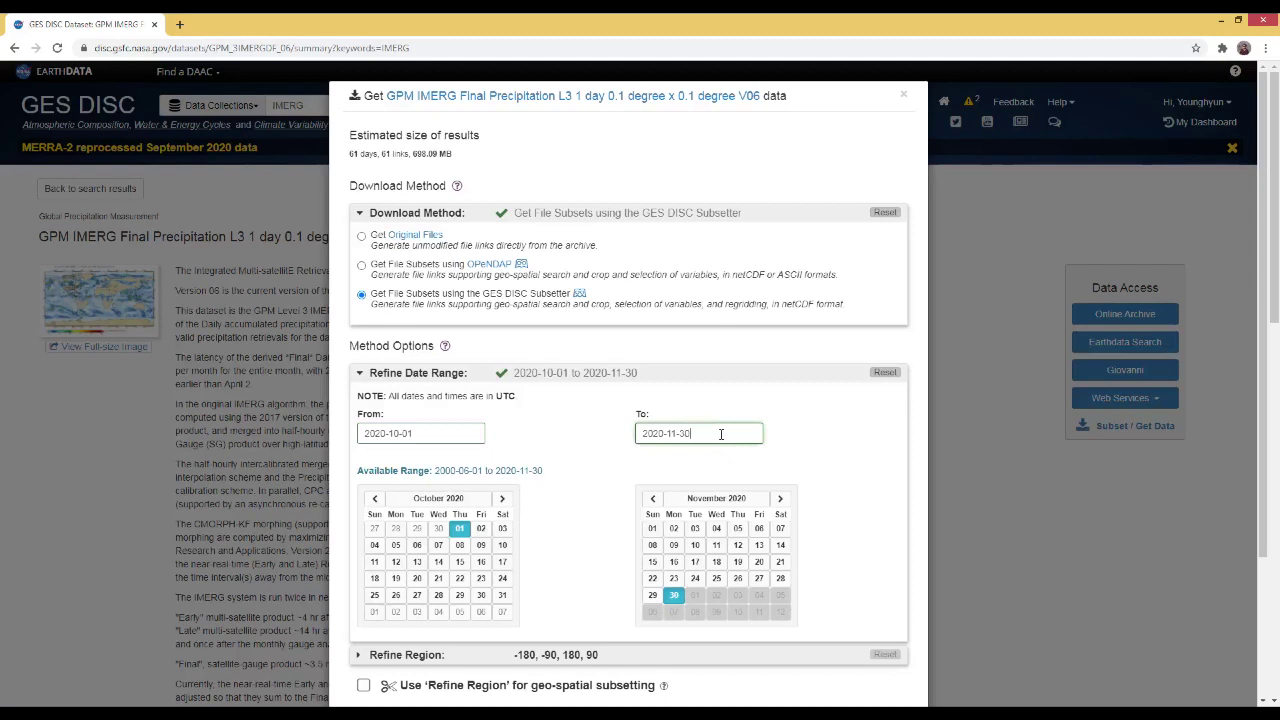
click(714, 499)
click(664, 572)
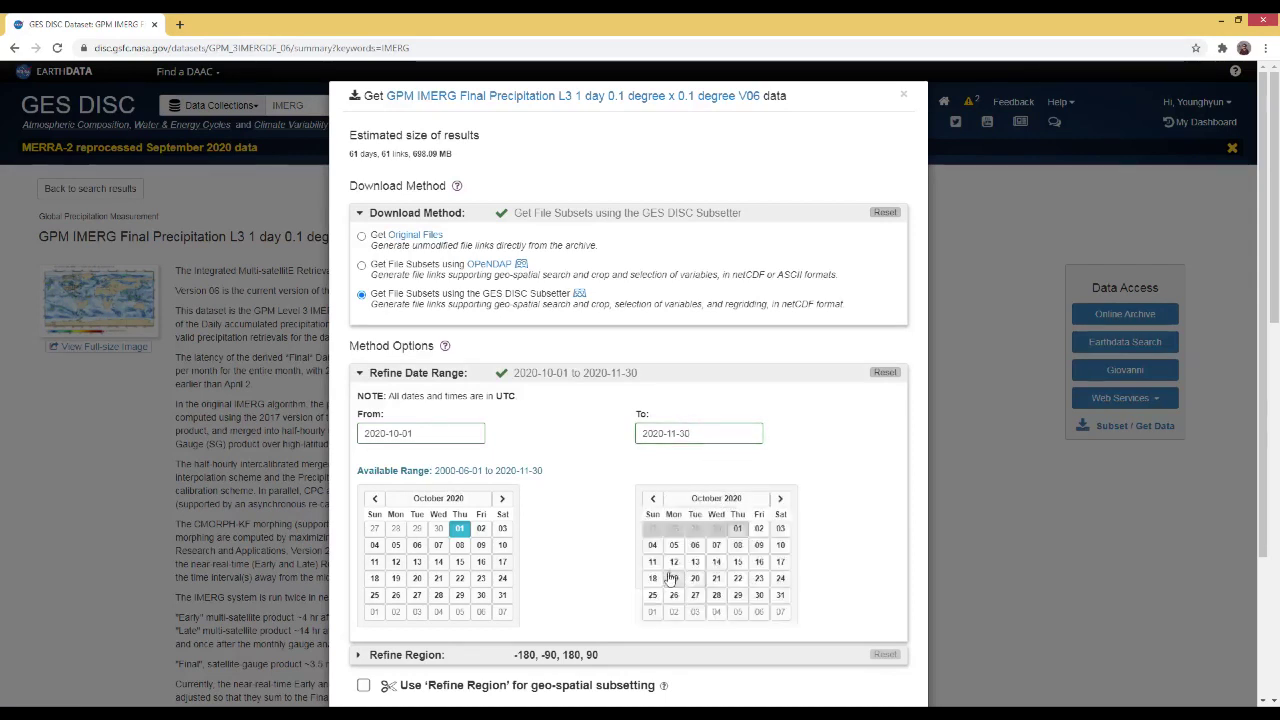
click(781, 596)
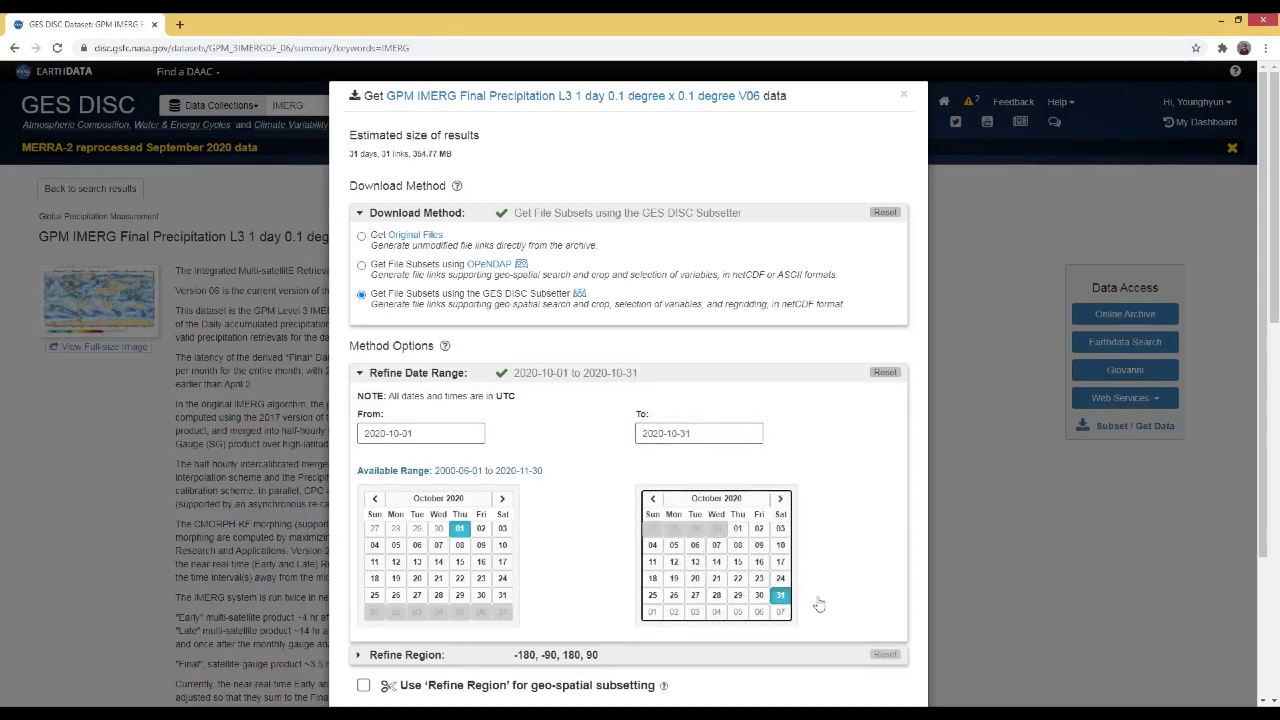
Refine the region with a map rectangle around South Korea, spanning about 124.1 to 130.6 longitude and 33.2 to 39.2 latitude.
scroll(866, 582, down, 2)
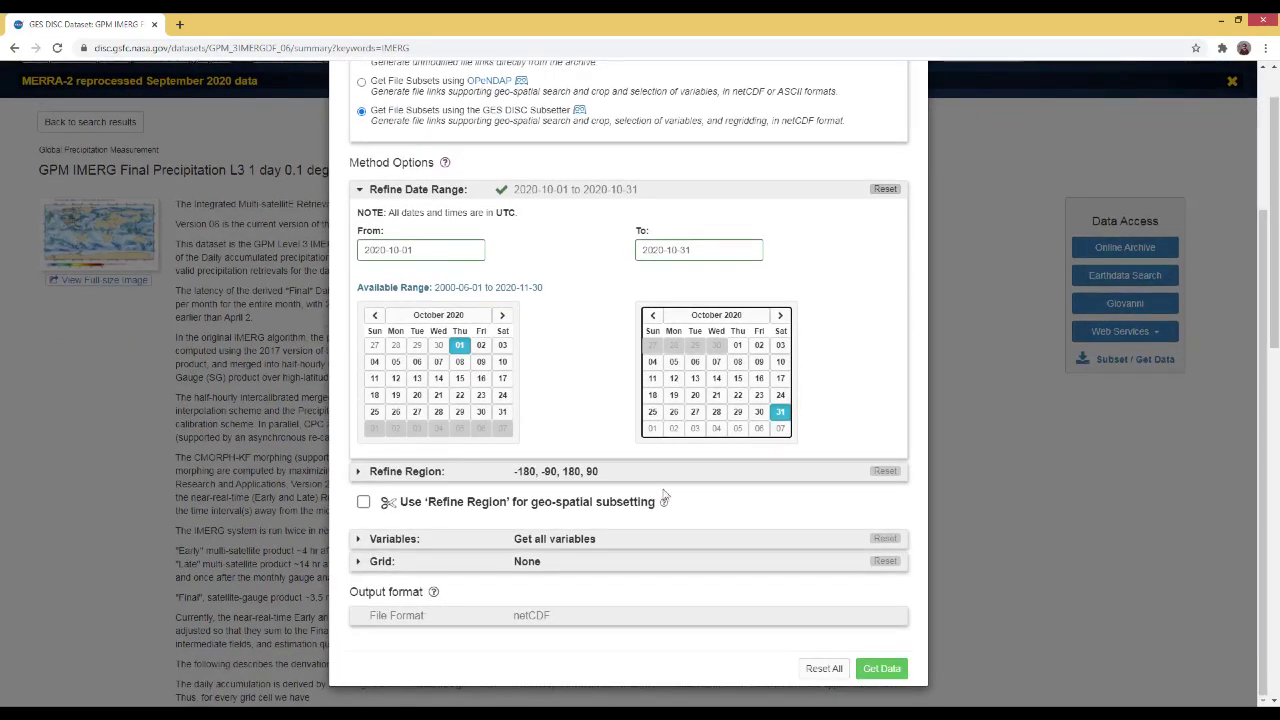
click(359, 474)
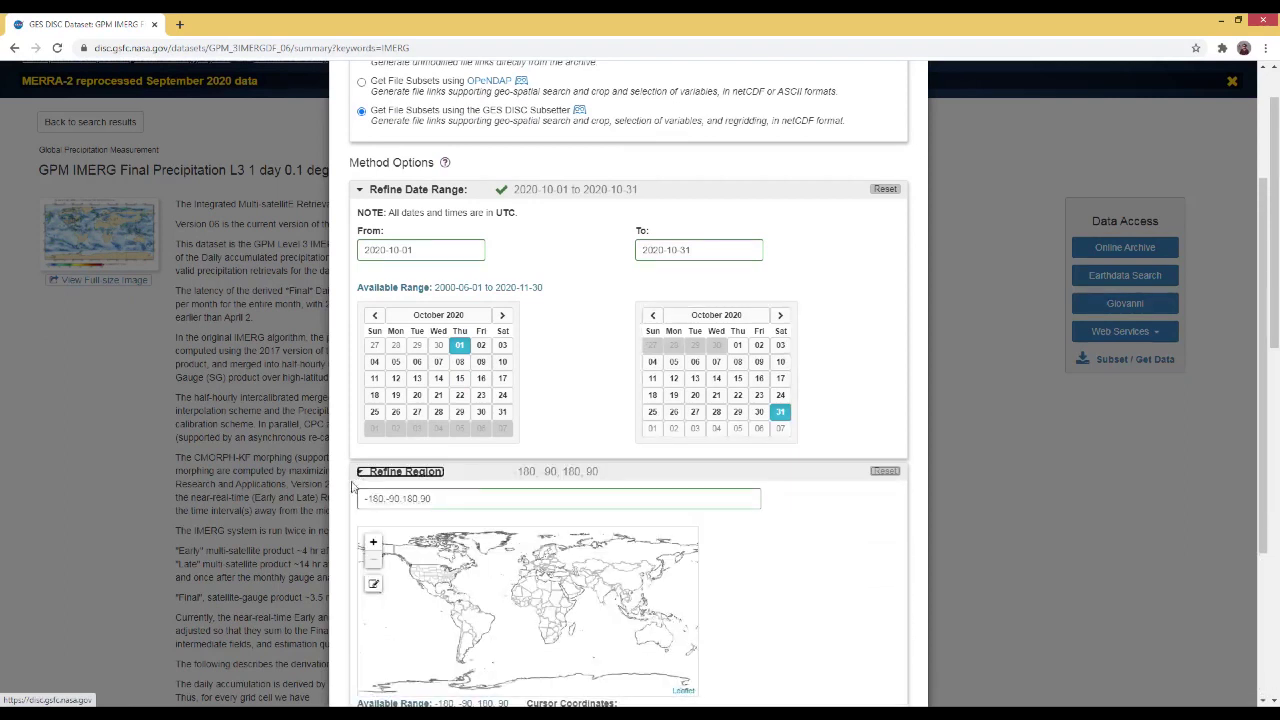
scroll(740, 585, down, 2)
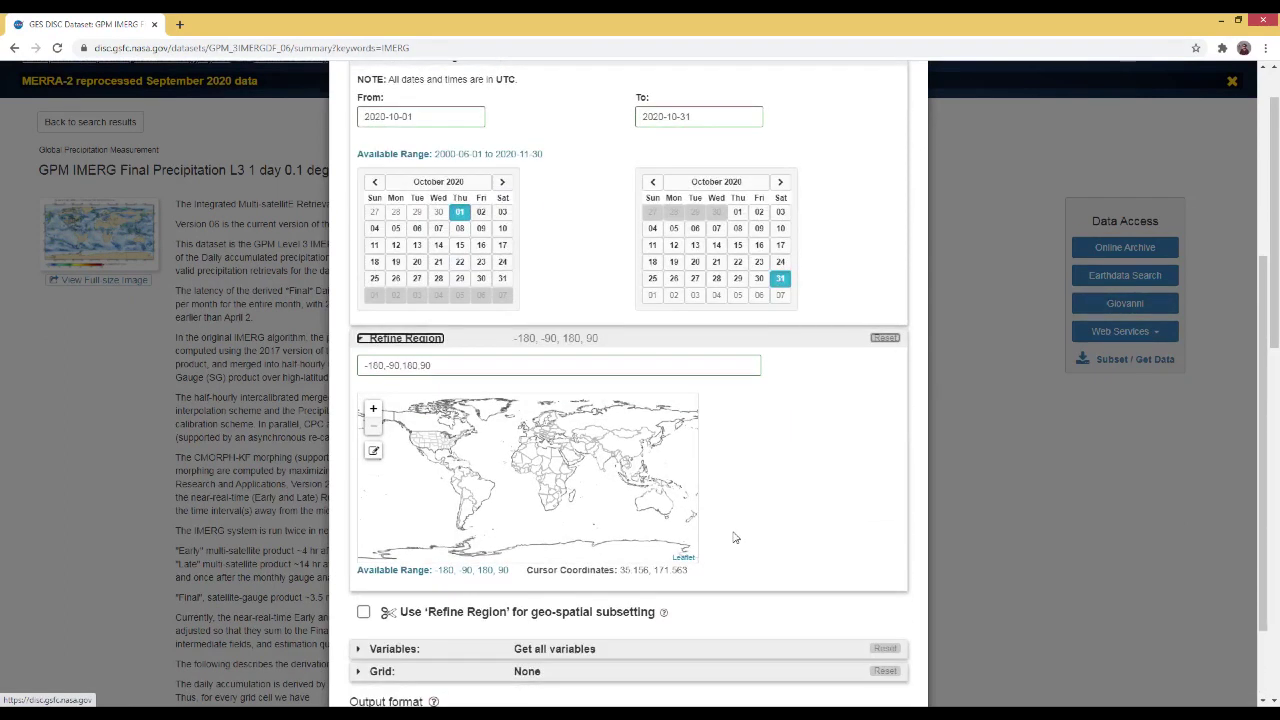
scroll(734, 538, down, 1)
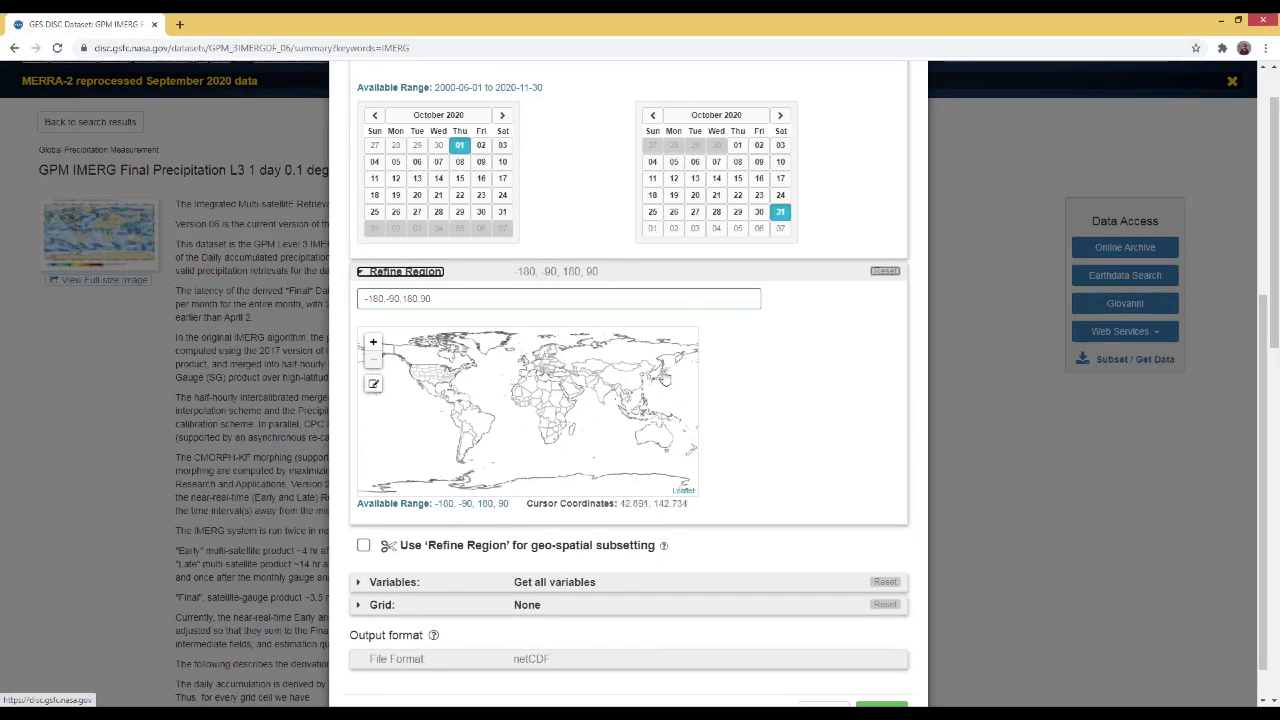
scroll(655, 380, up, 4)
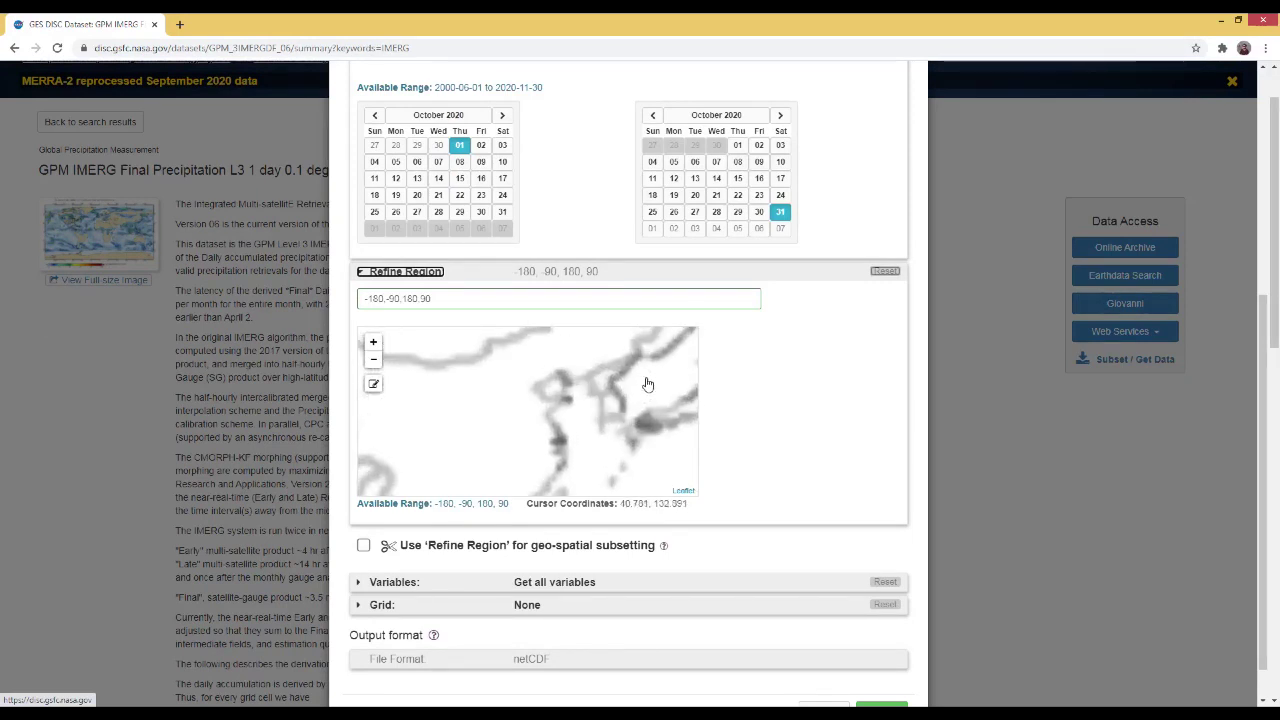
scroll(600, 400, up, 2)
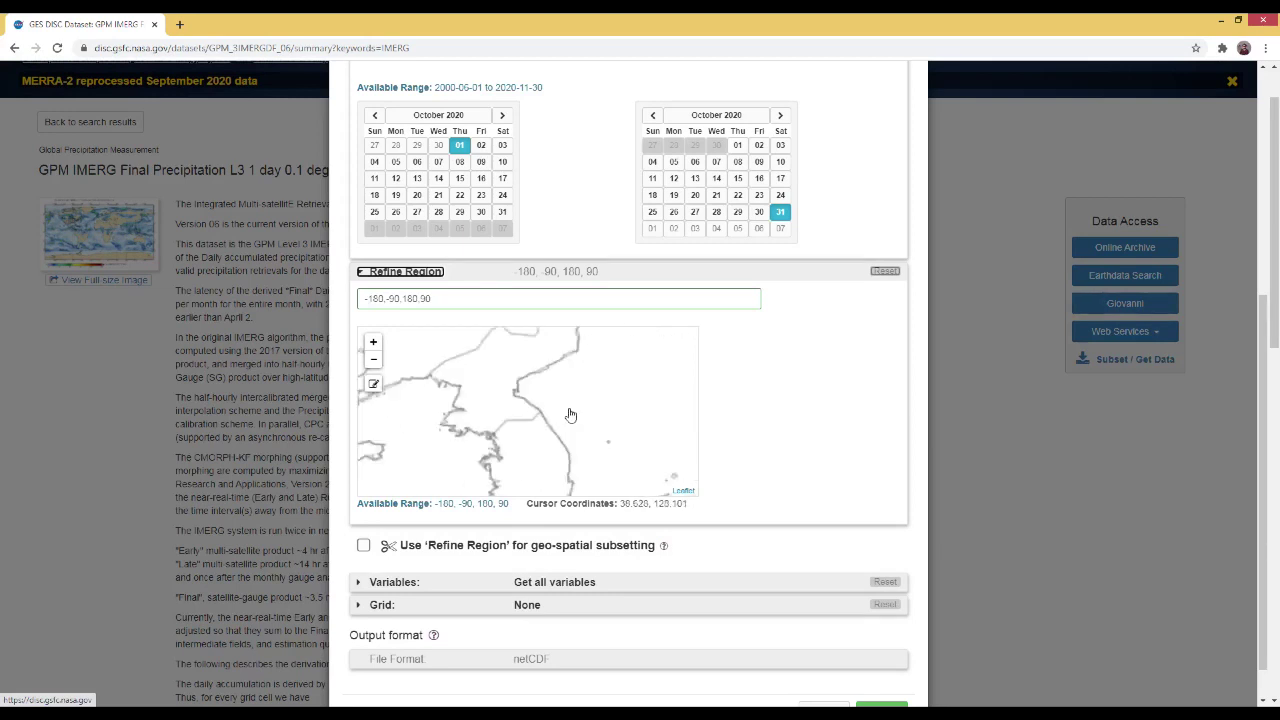
drag(553, 425, 604, 358)
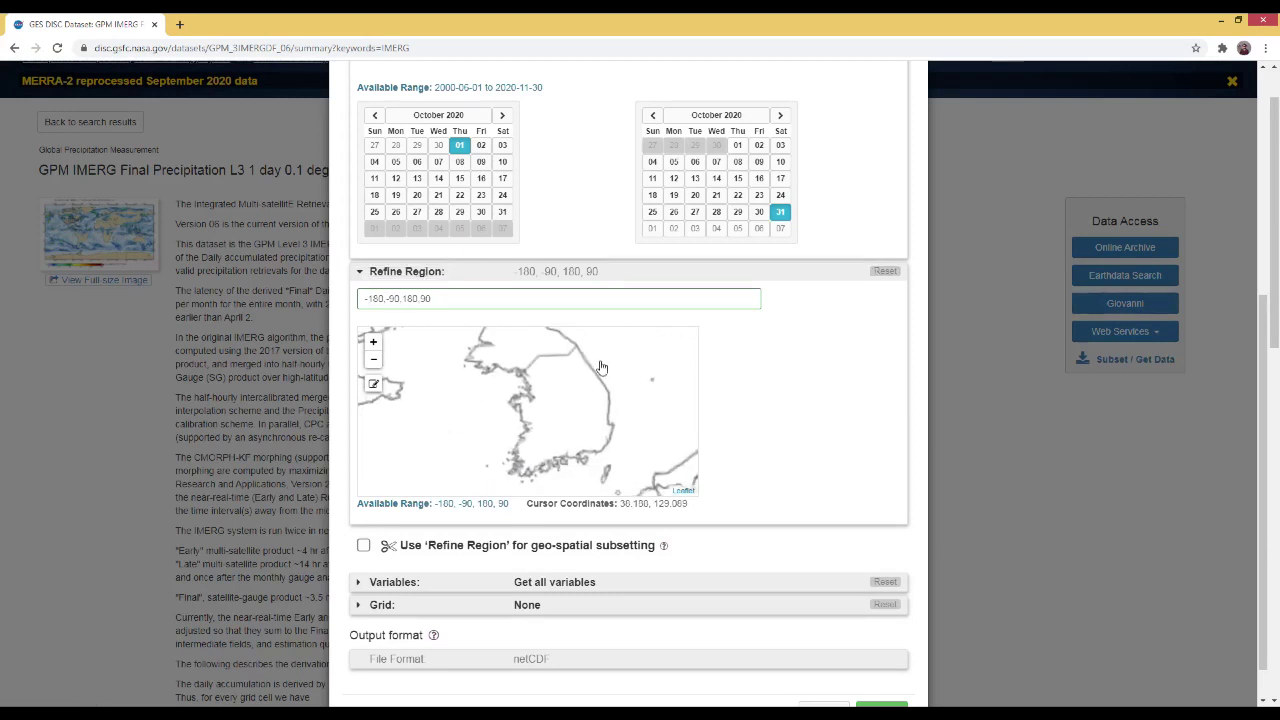
scroll(588, 398, down, 1)
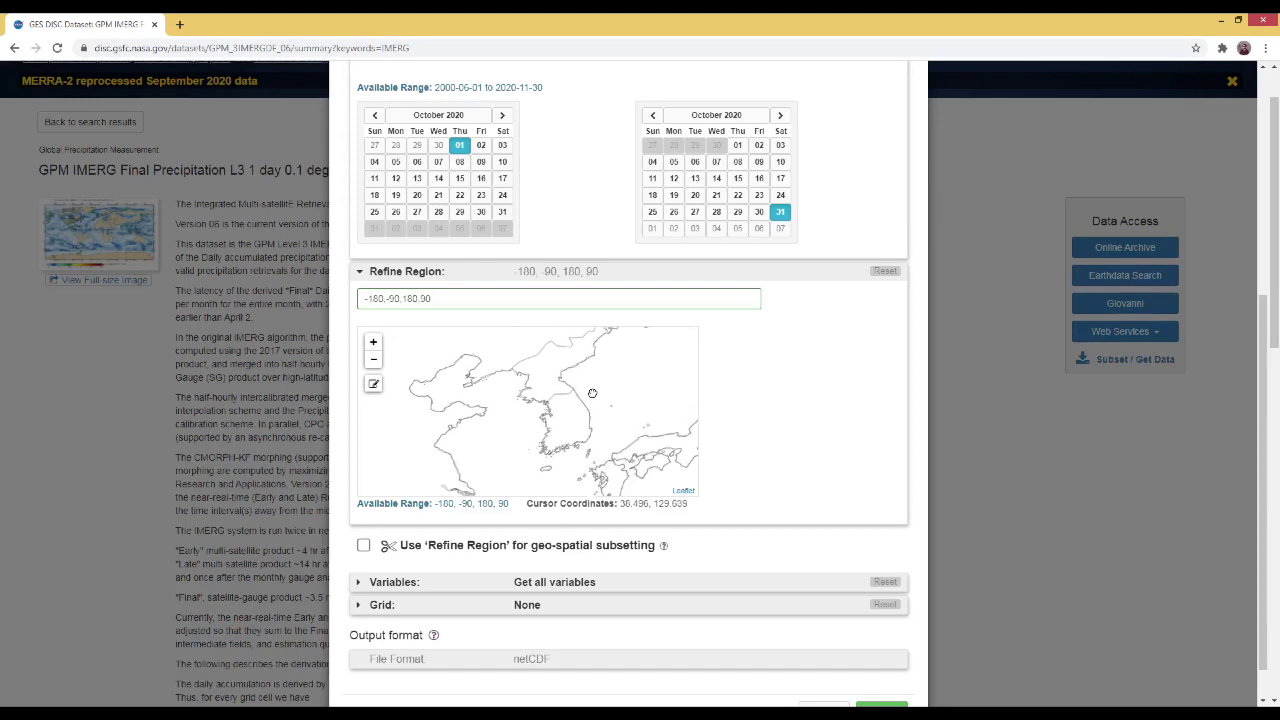
click(373, 387)
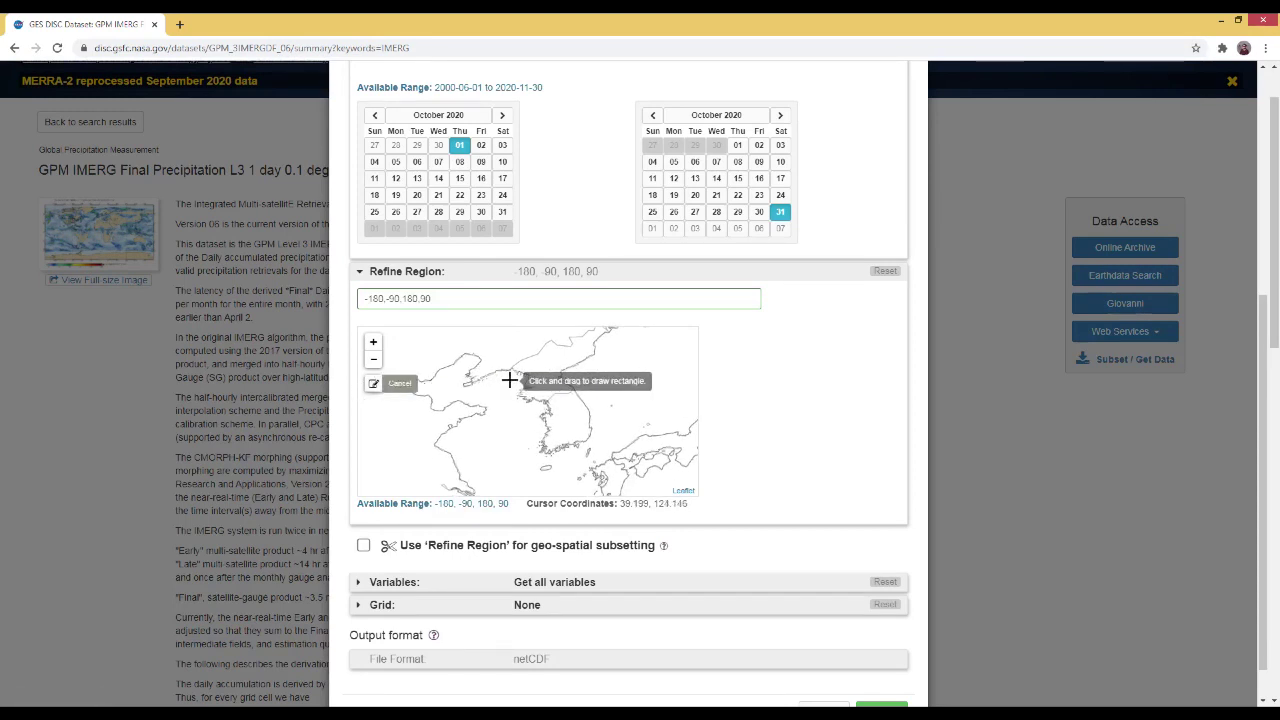
drag(510, 380, 607, 480)
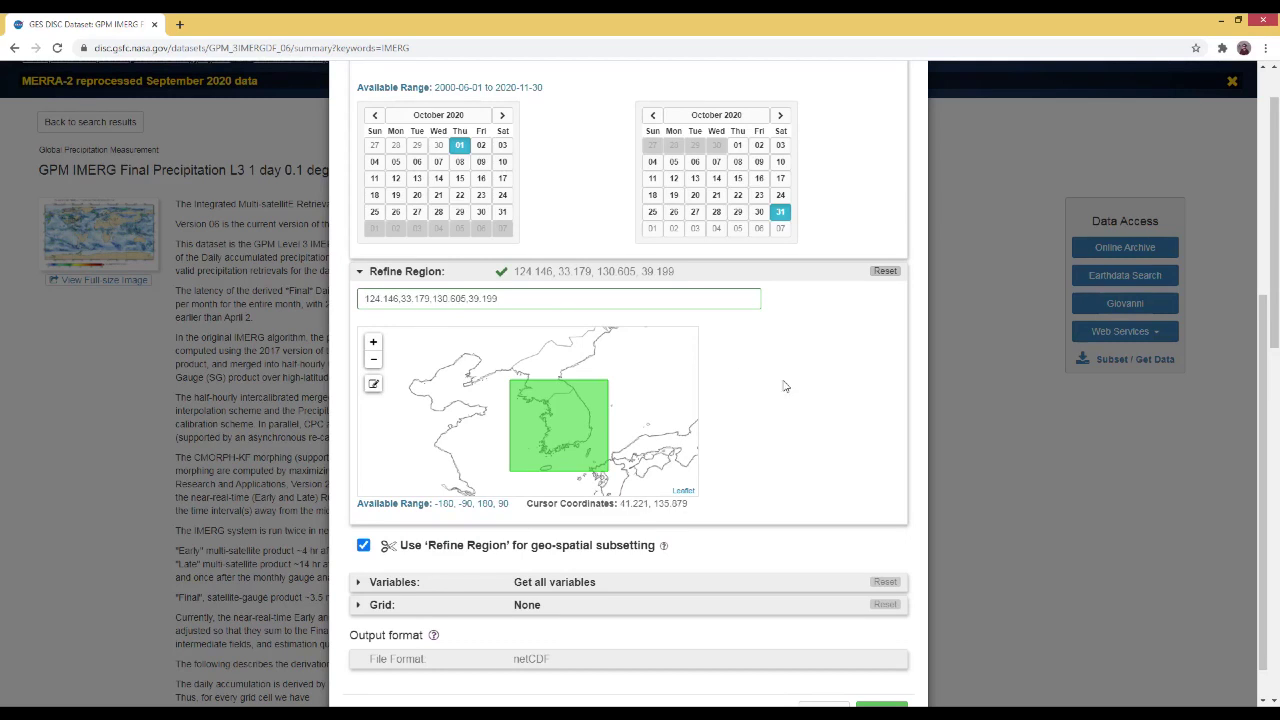
Select only the precipitationCal variable for the subset and expand the grid options.
scroll(785, 387, down, 1)
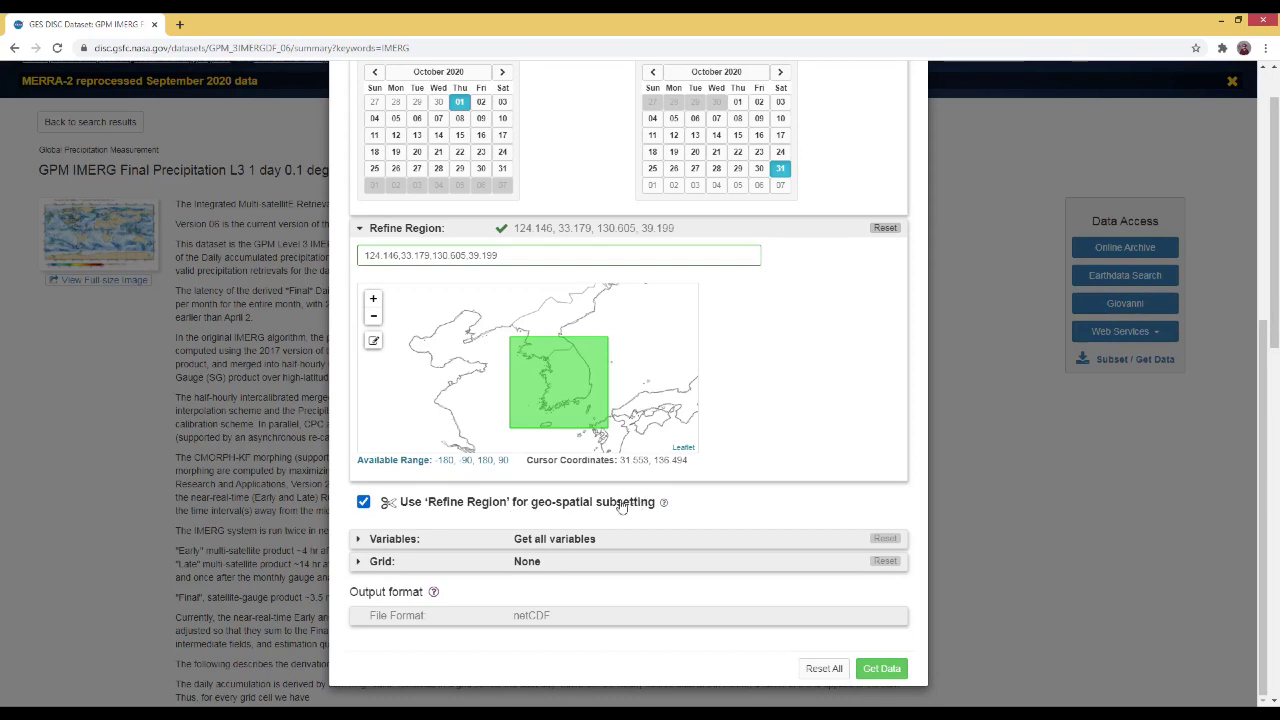
click(361, 541)
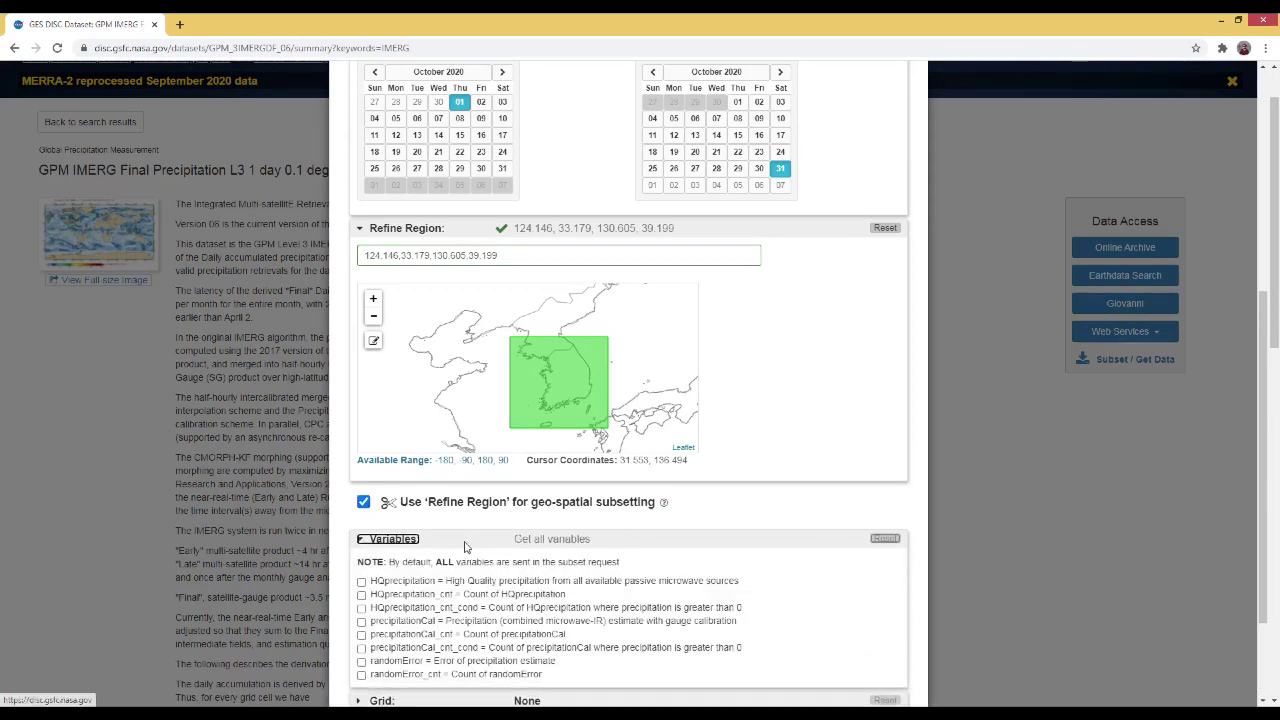
scroll(464, 547, down, 3)
scroll(588, 487, down, 2)
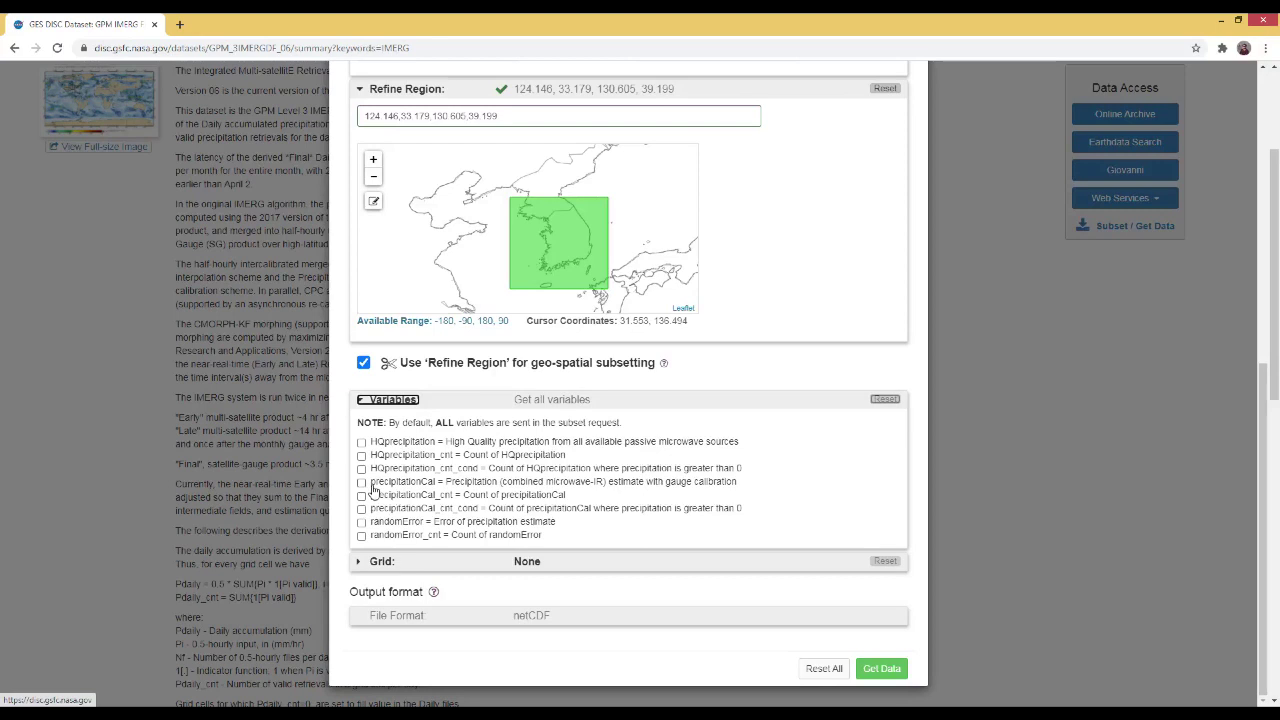
click(362, 482)
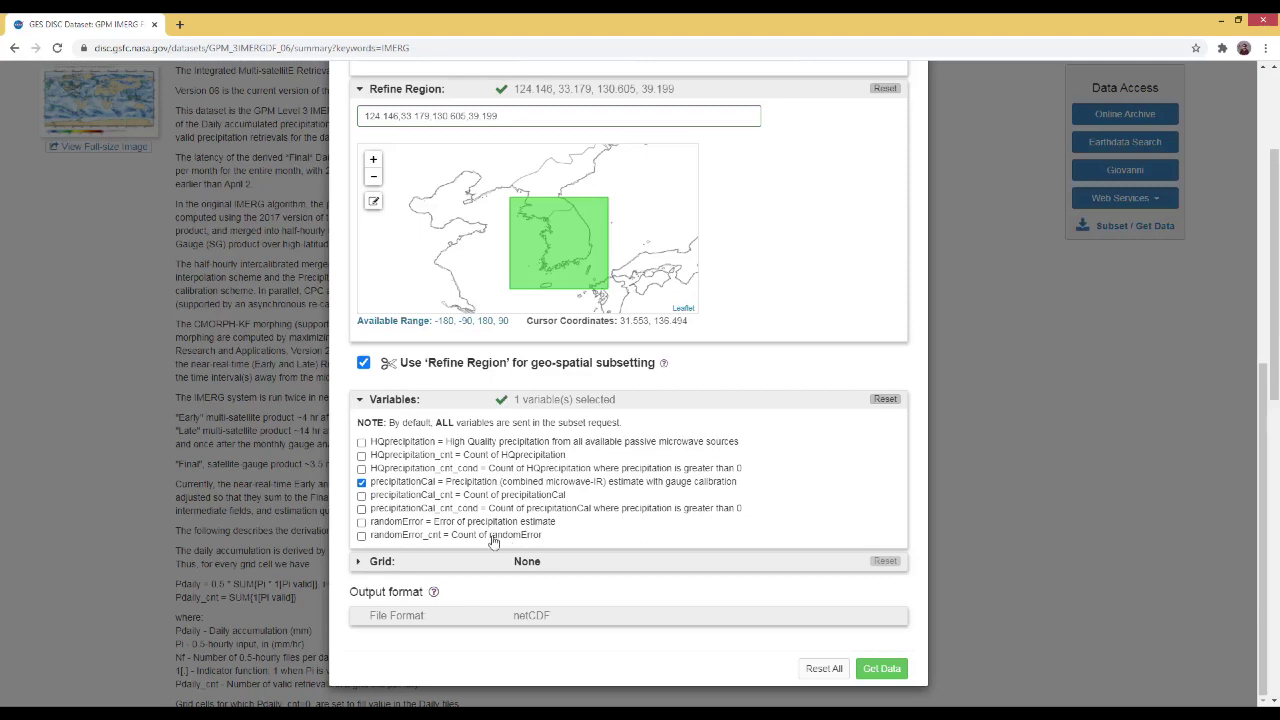
click(358, 564)
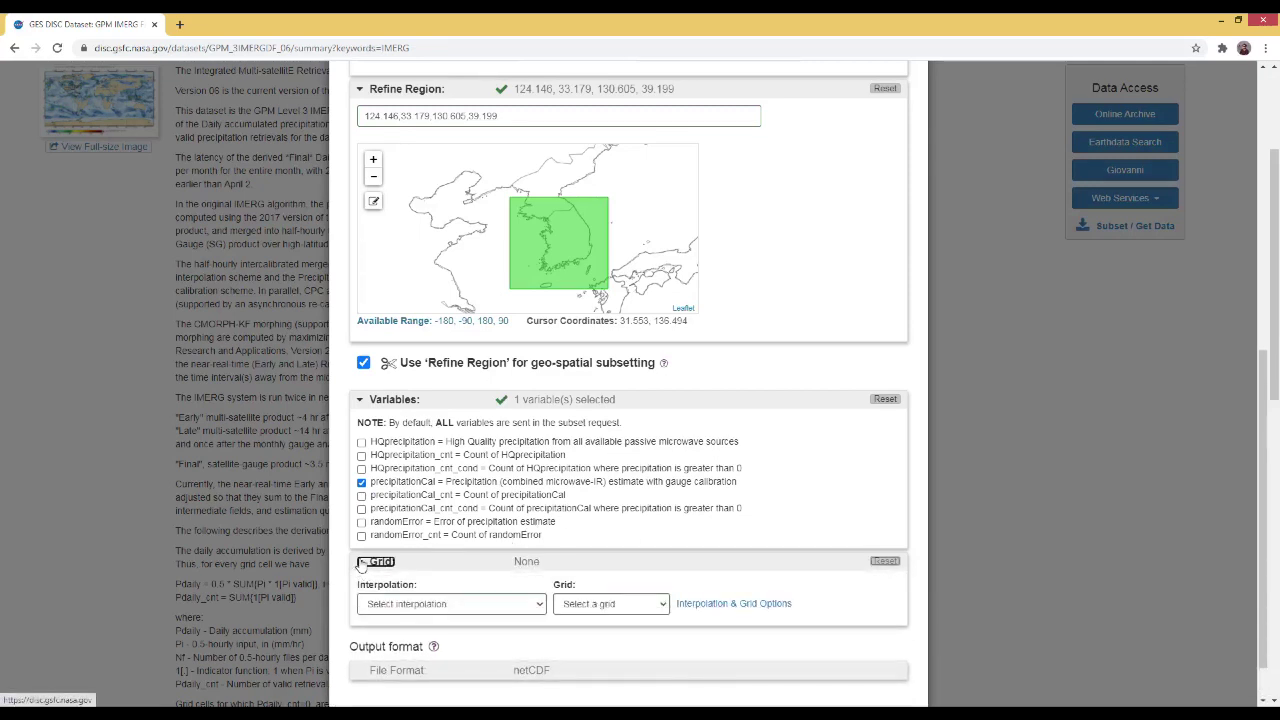
Collapse the grid options and review the download method, date range, region and variable settings of the subset request.
click(361, 564)
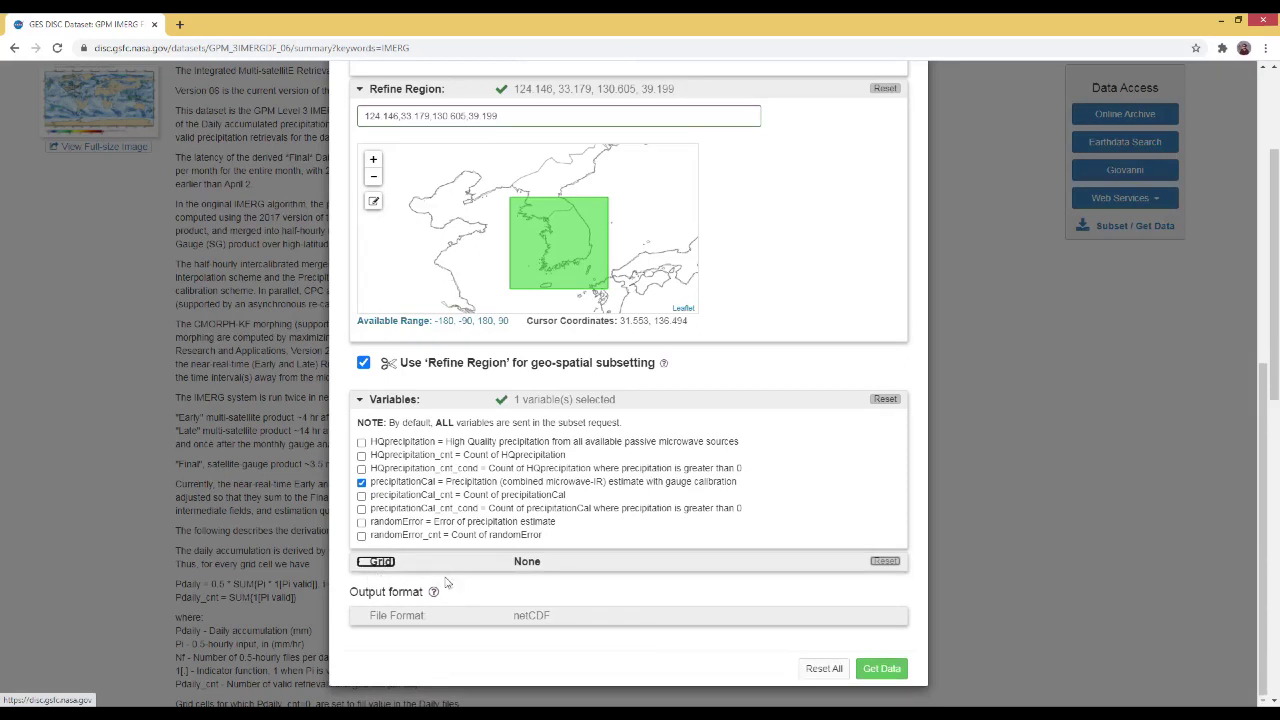
click(366, 619)
scroll(430, 625, down, 2)
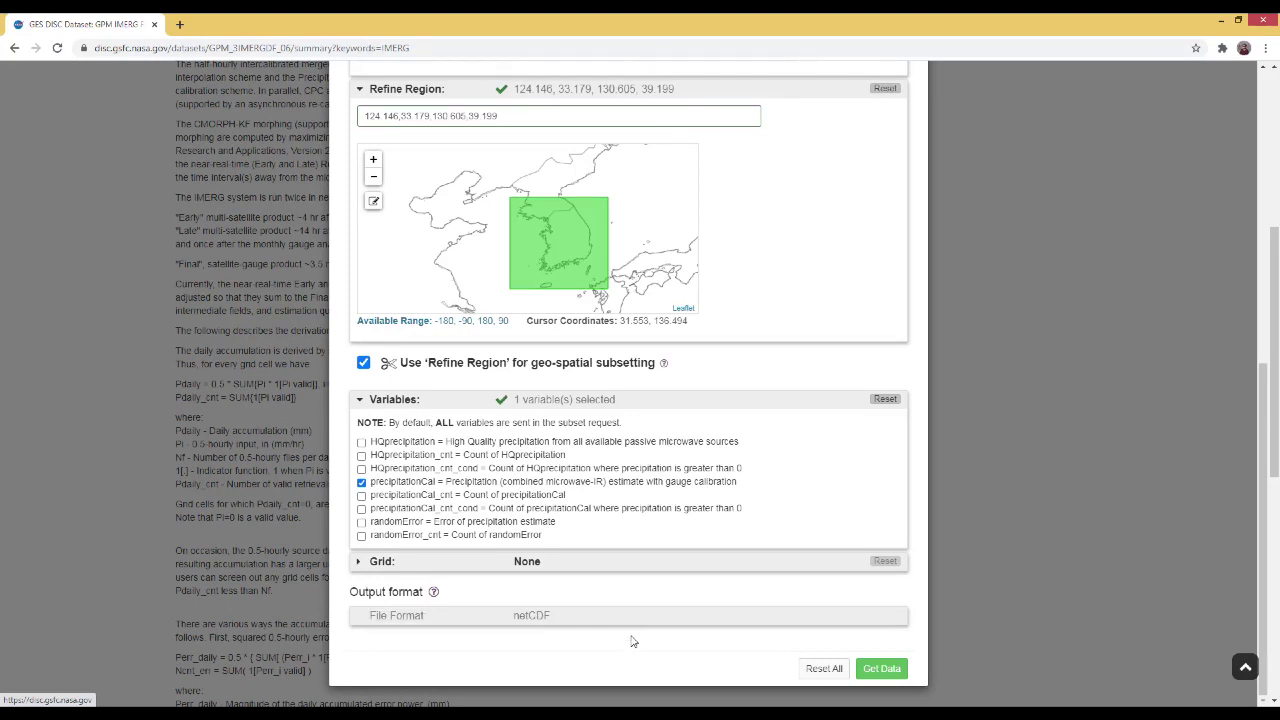
scroll(631, 642, up, 2)
scroll(631, 642, up, 3)
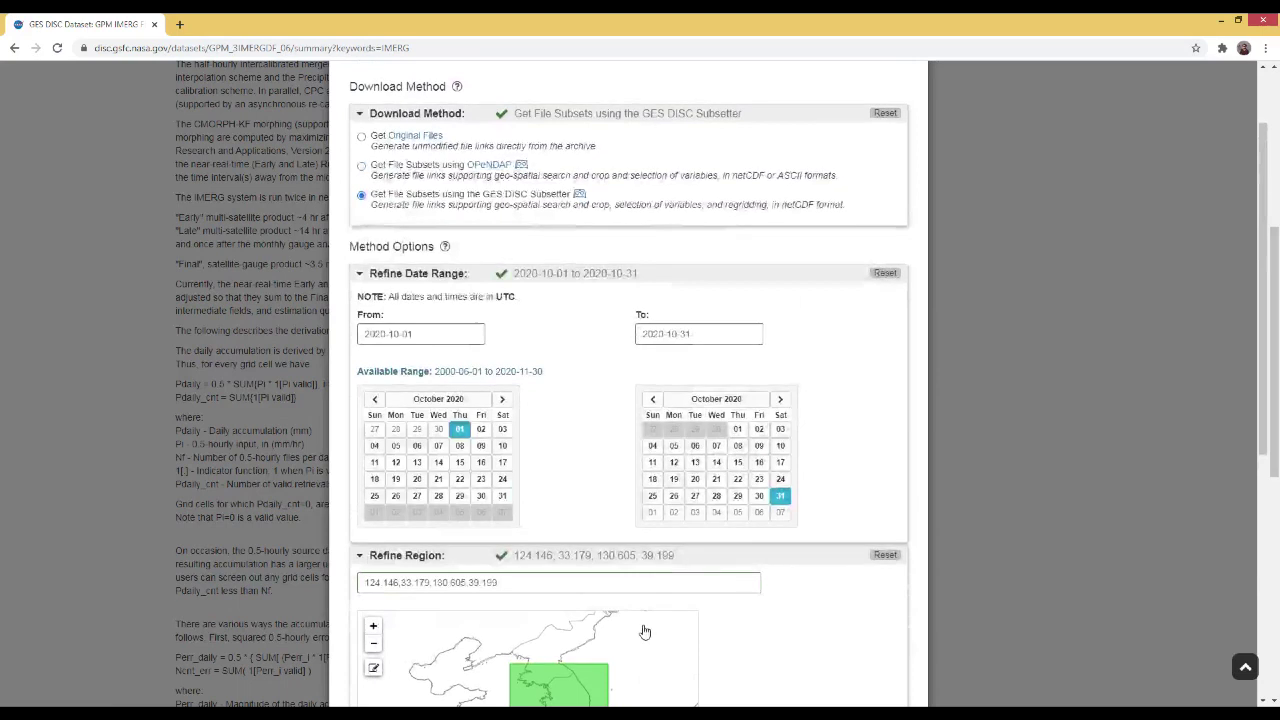
scroll(588, 472, down, 1)
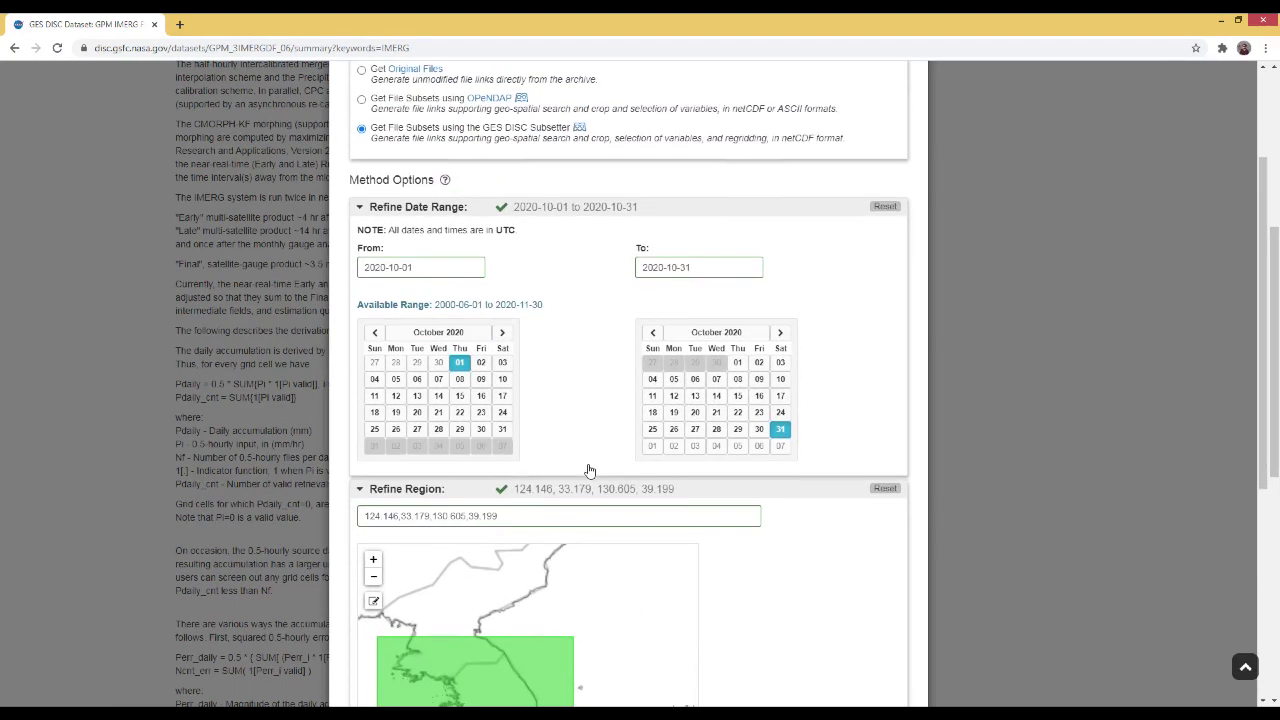
scroll(760, 585, down, 1)
scroll(598, 485, down, 1)
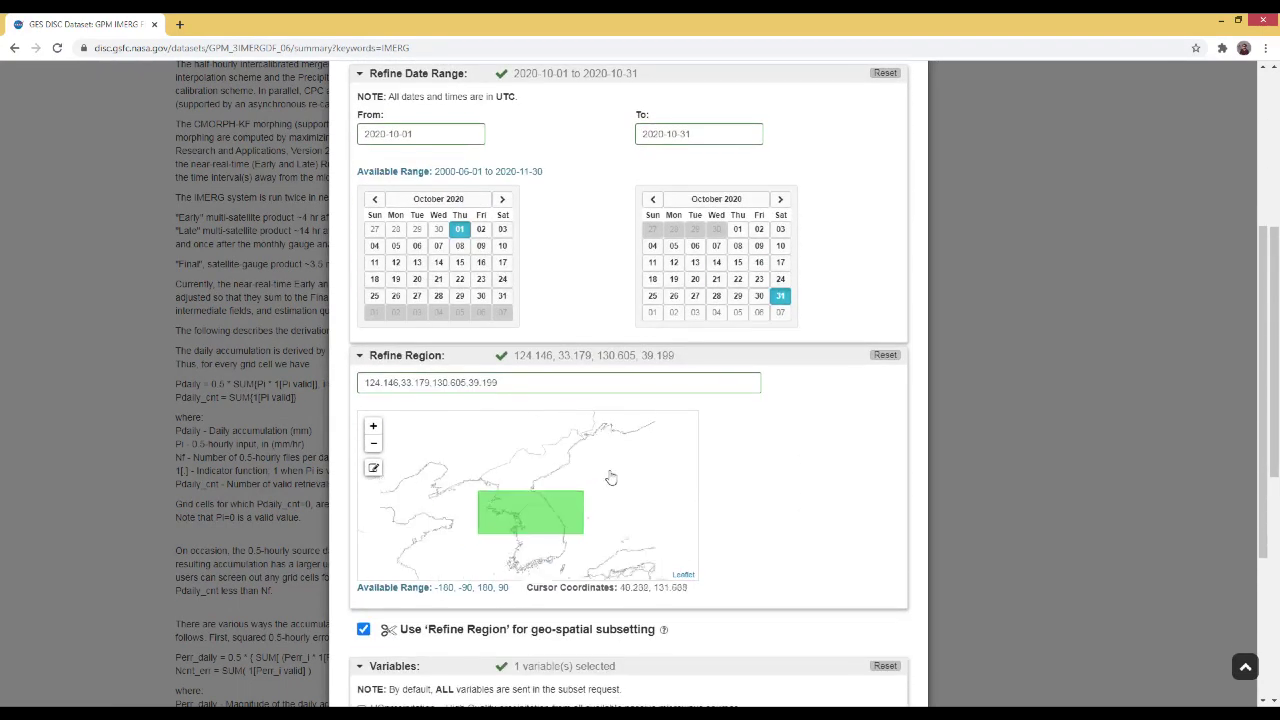
scroll(631, 495, down, 1)
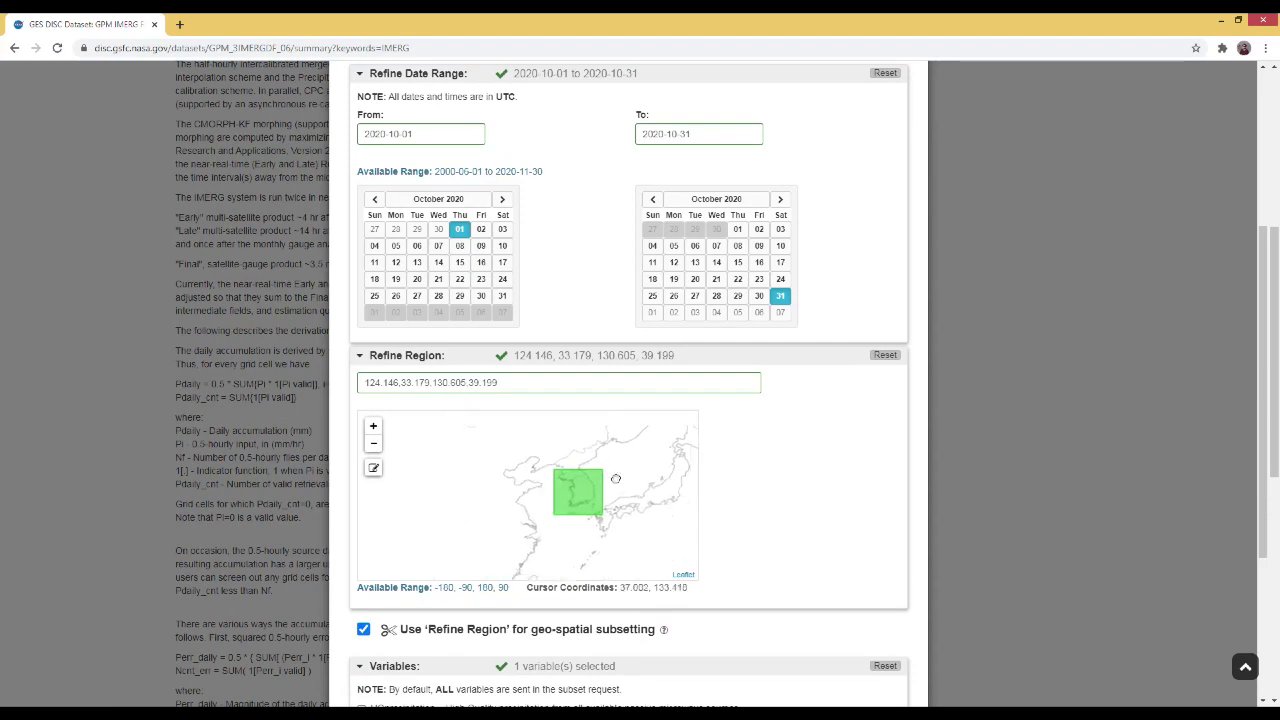
scroll(766, 509, down, 2)
scroll(768, 510, down, 1)
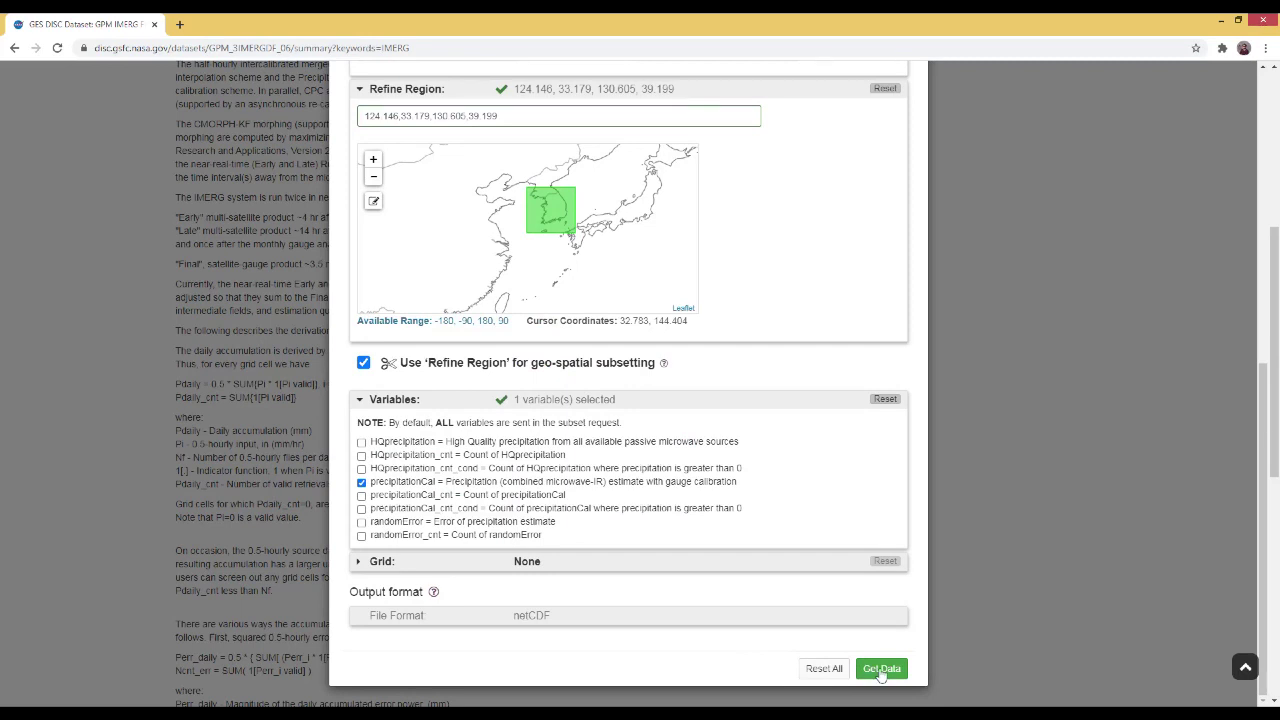
Request the subset data and look through the list of generated daily file links.
click(880, 670)
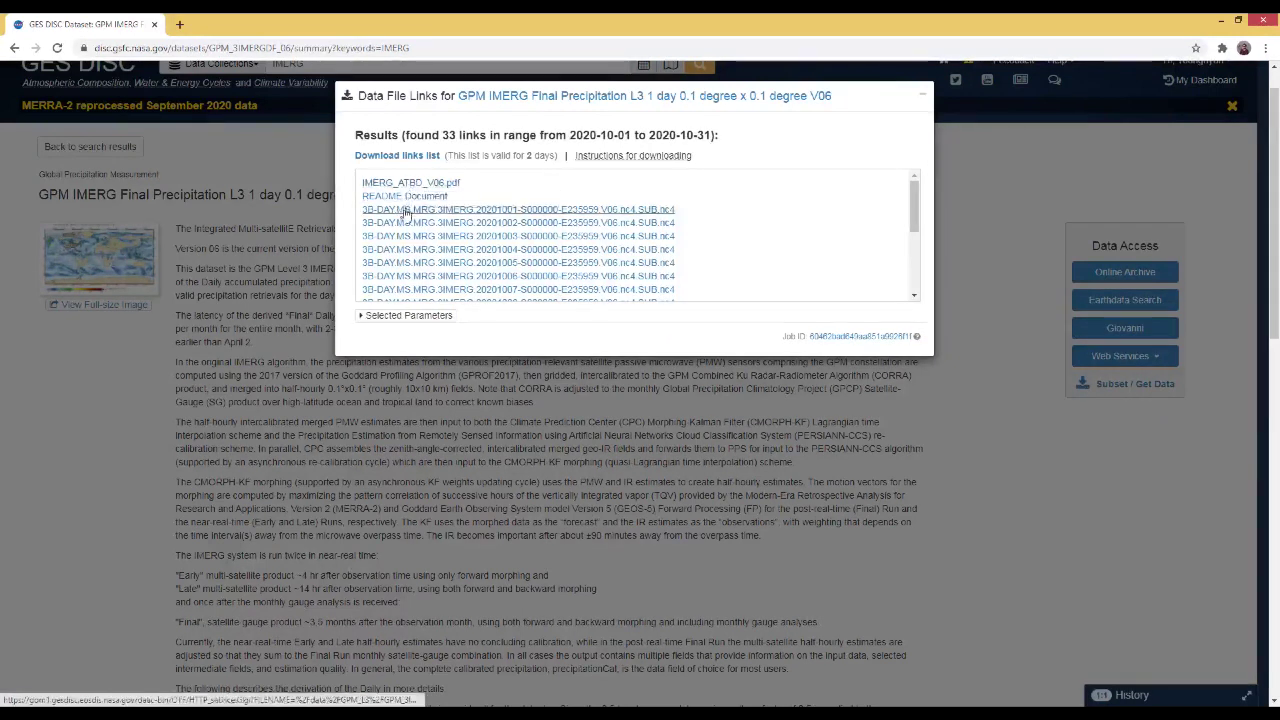
drag(913, 216, 912, 300)
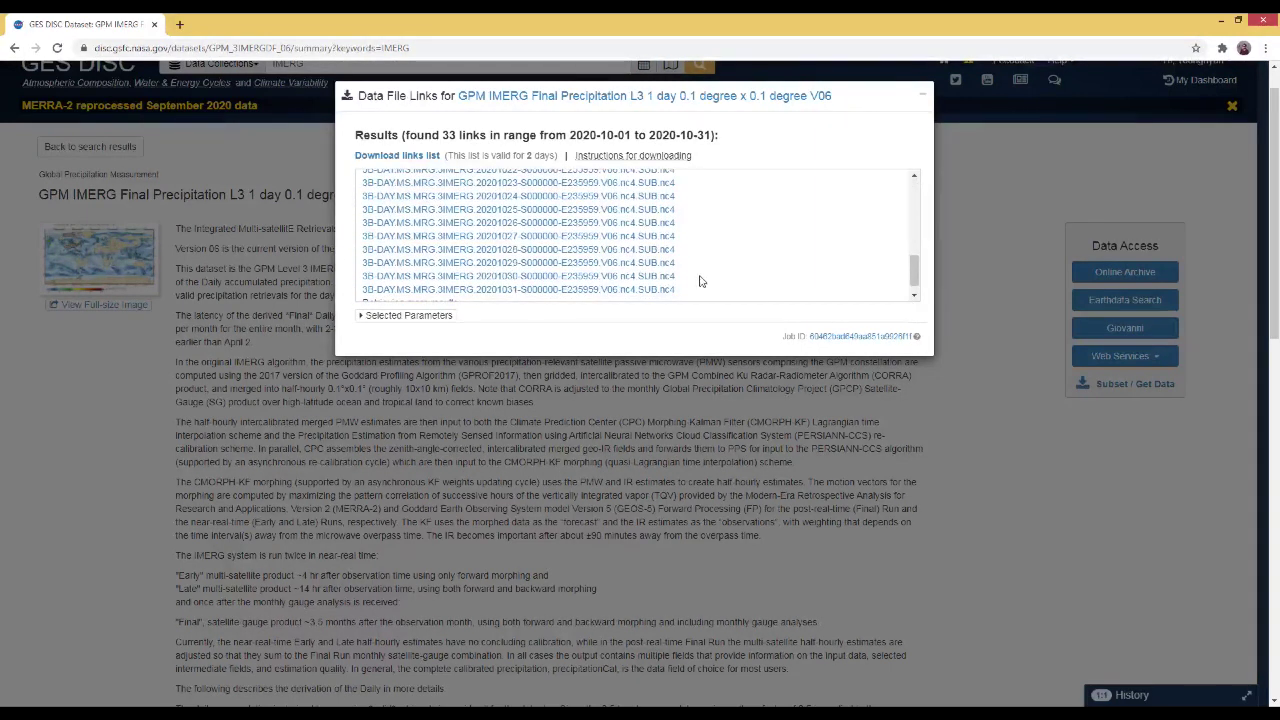
scroll(700, 280, down, 1)
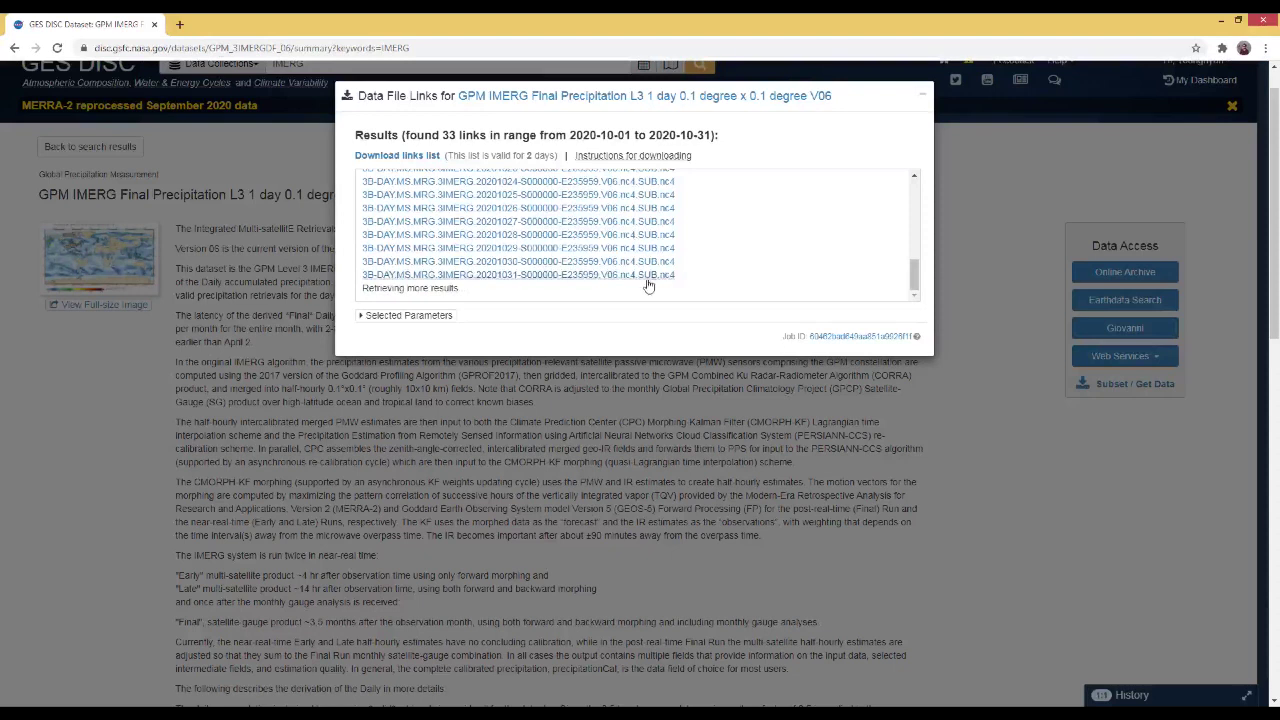
scroll(703, 285, down, 1)
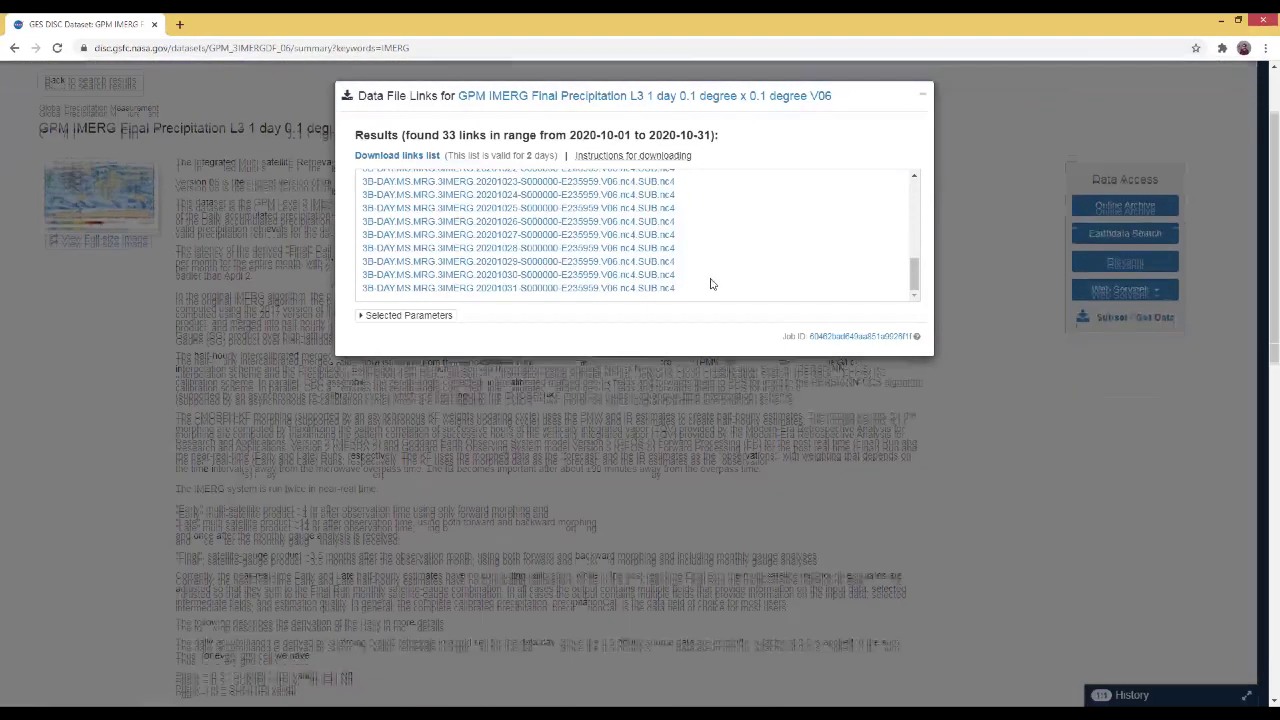
scroll(705, 282, up, 2)
scroll(707, 280, up, 4)
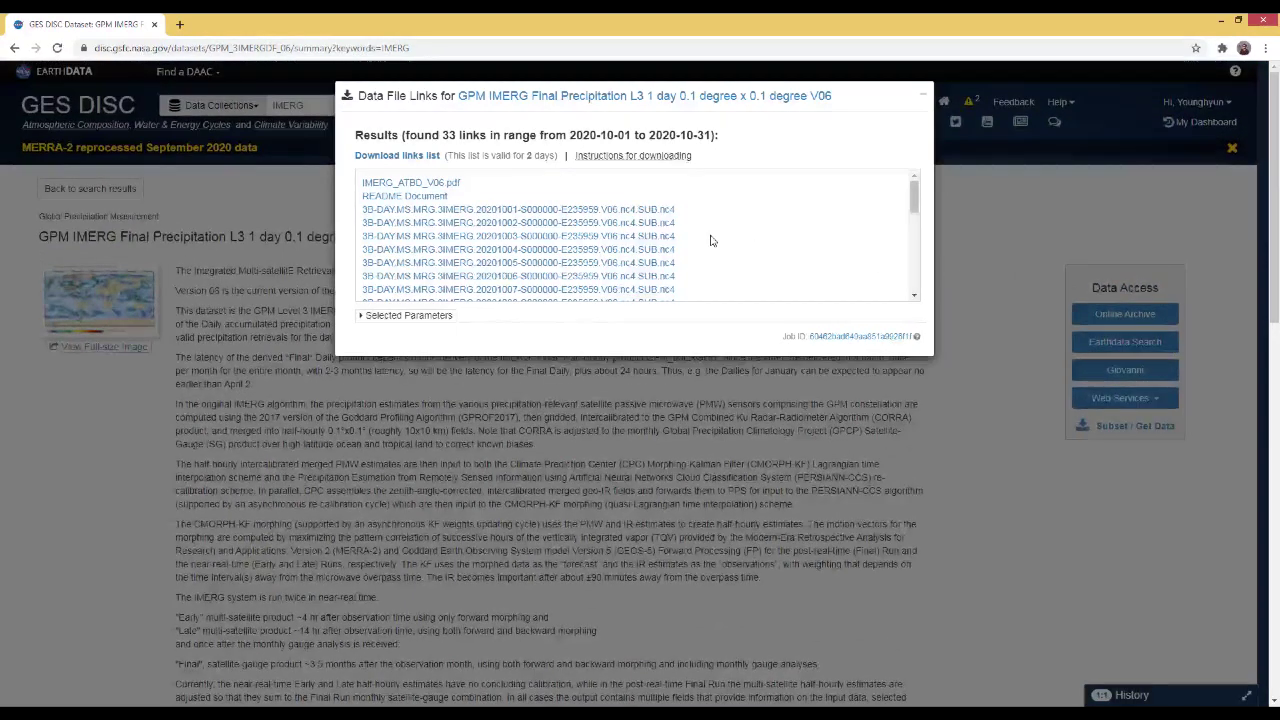
Download the daily subset files for 20201001 and 20201002, plus the text file listing all links.
click(428, 198)
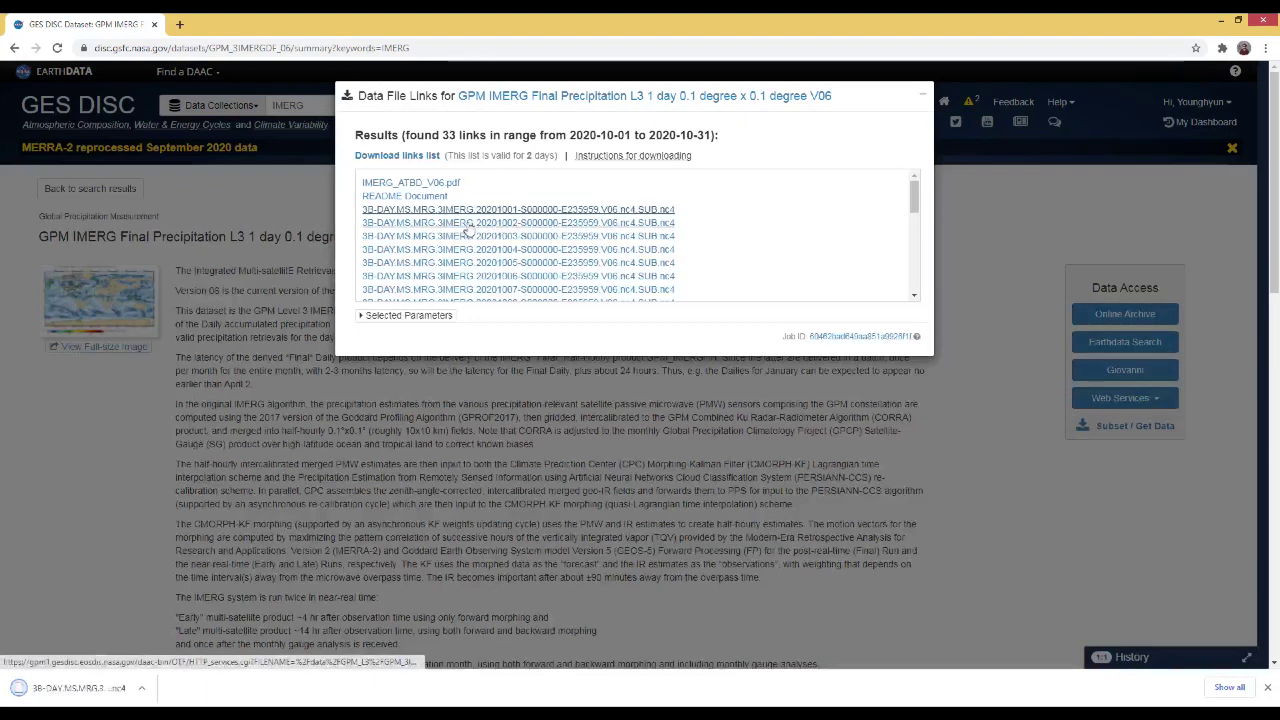
click(468, 226)
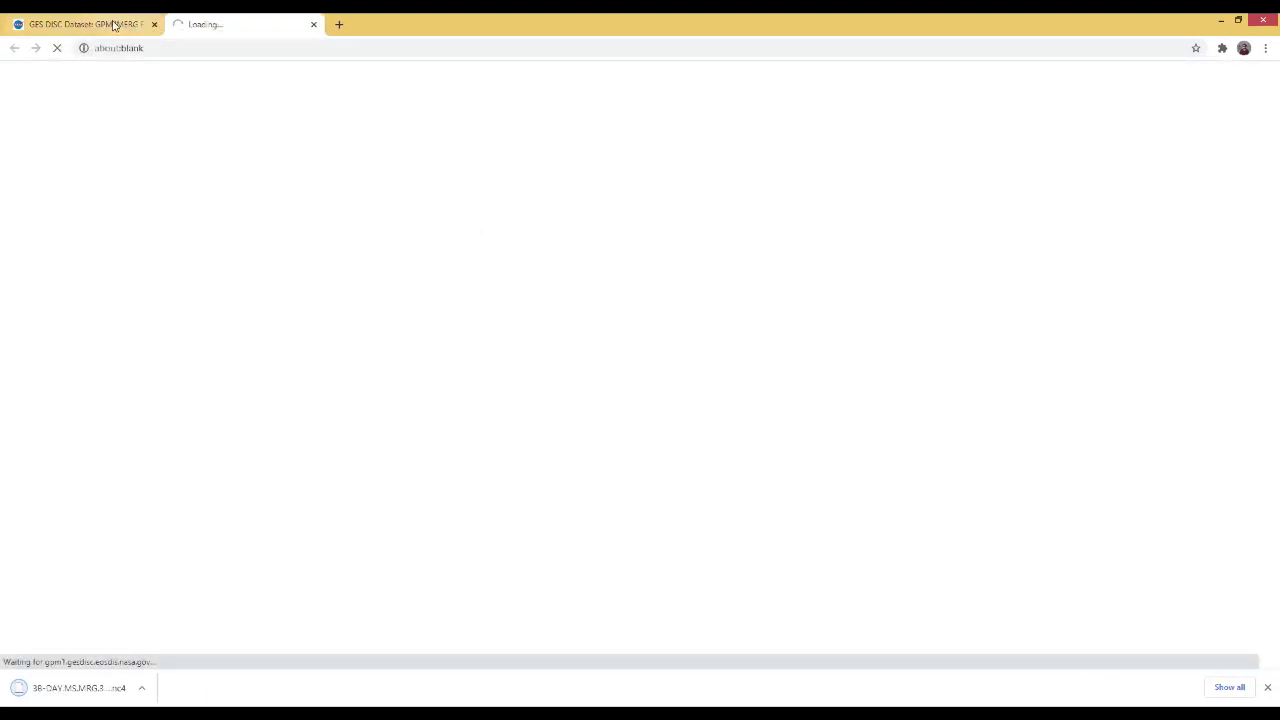
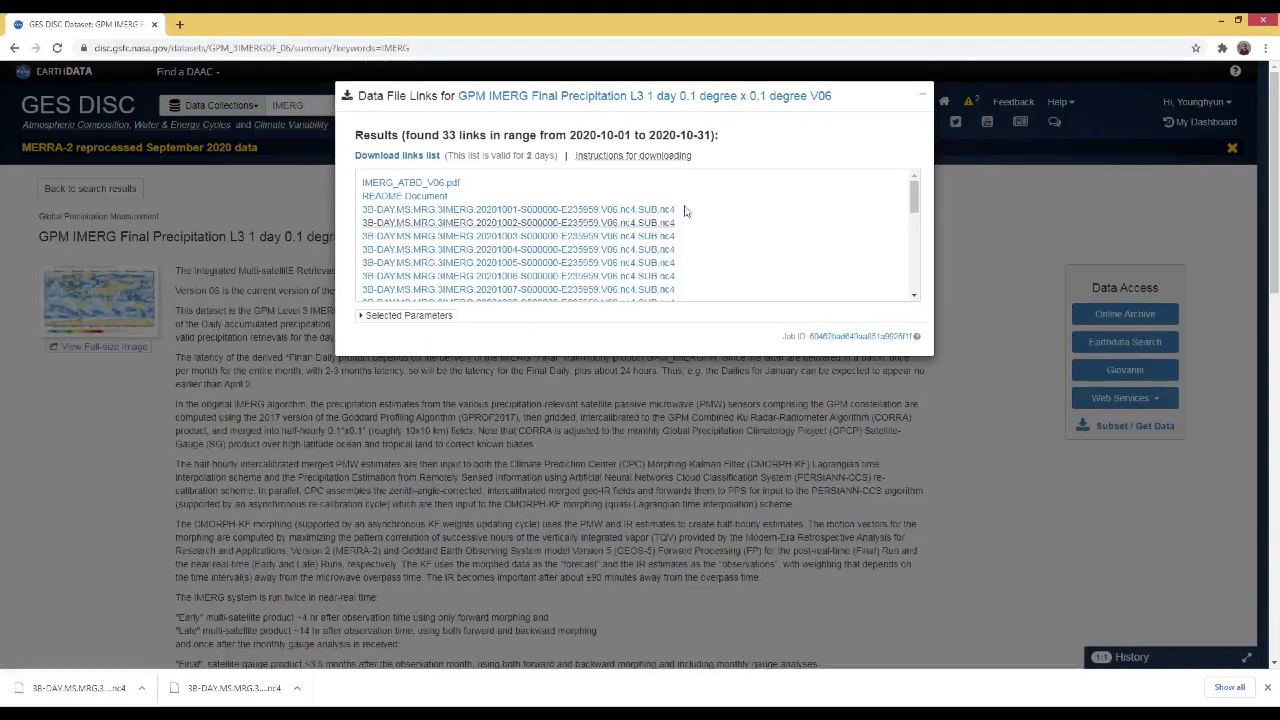
mouse_move(632, 163)
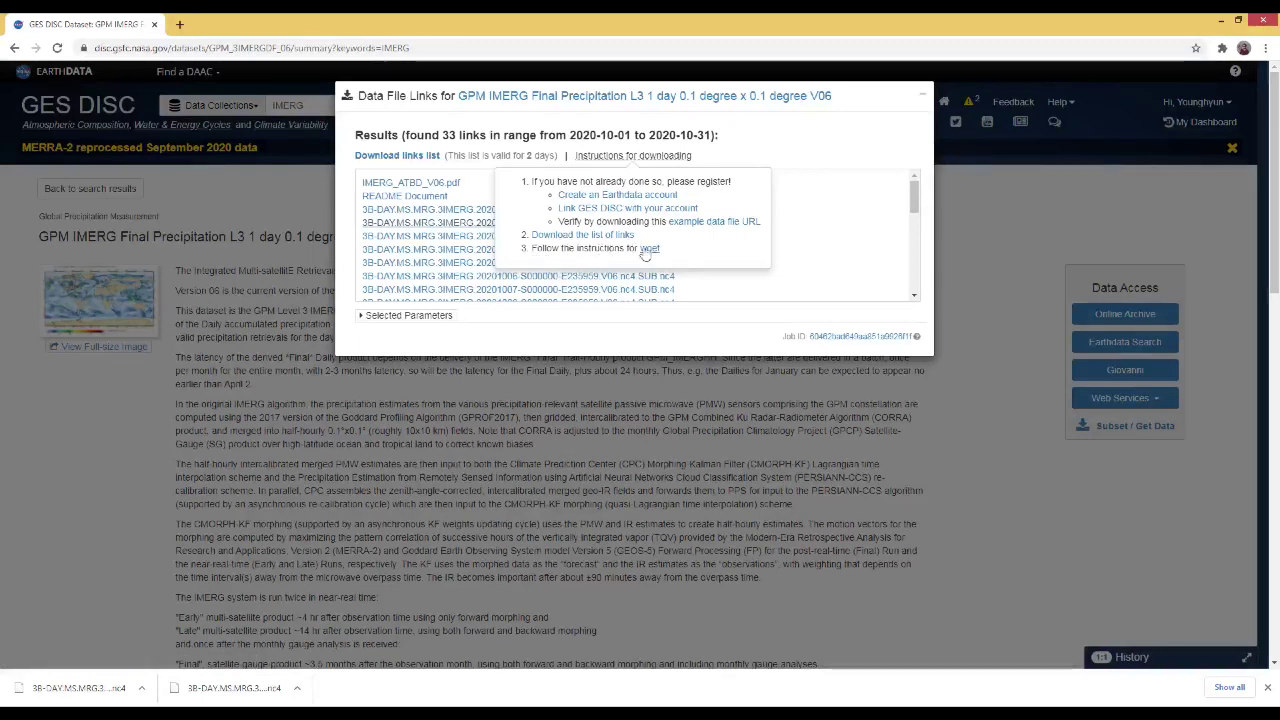
click(593, 237)
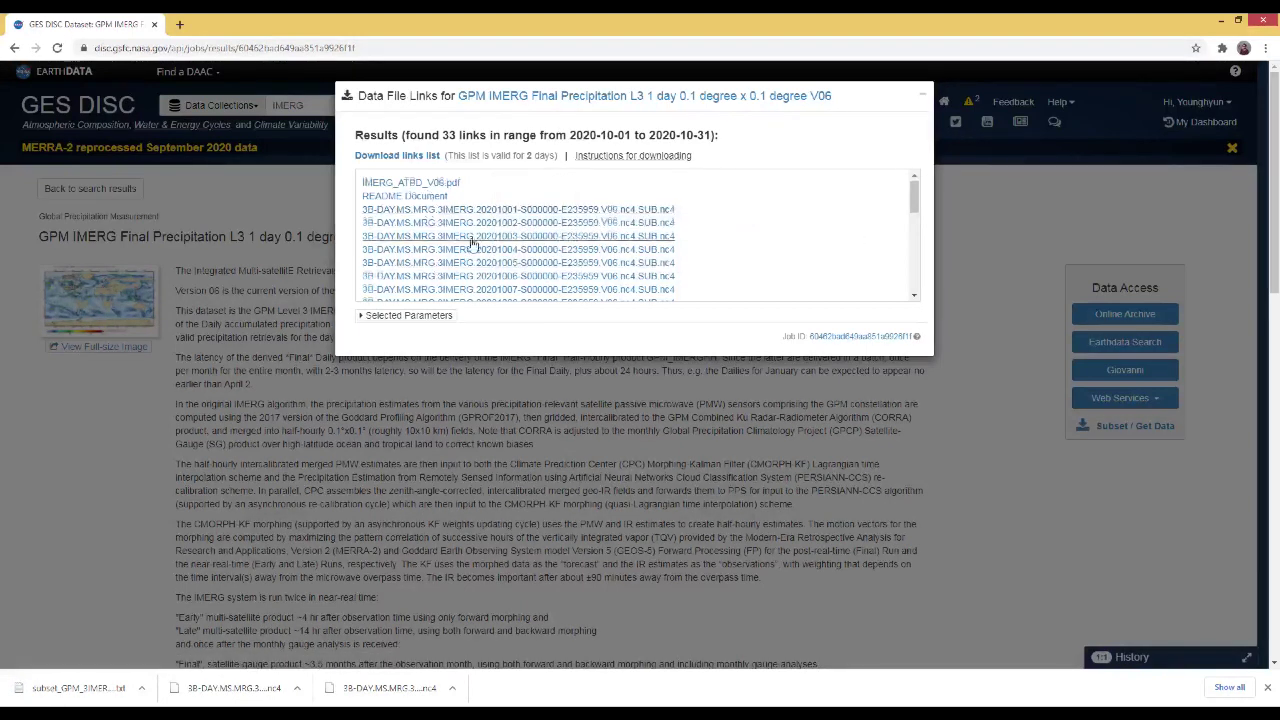
Open the wget instructions for downloading the files and examine the wget for Windows section.
scroll(473, 244, down, 3)
scroll(473, 244, up, 4)
mouse_move(621, 163)
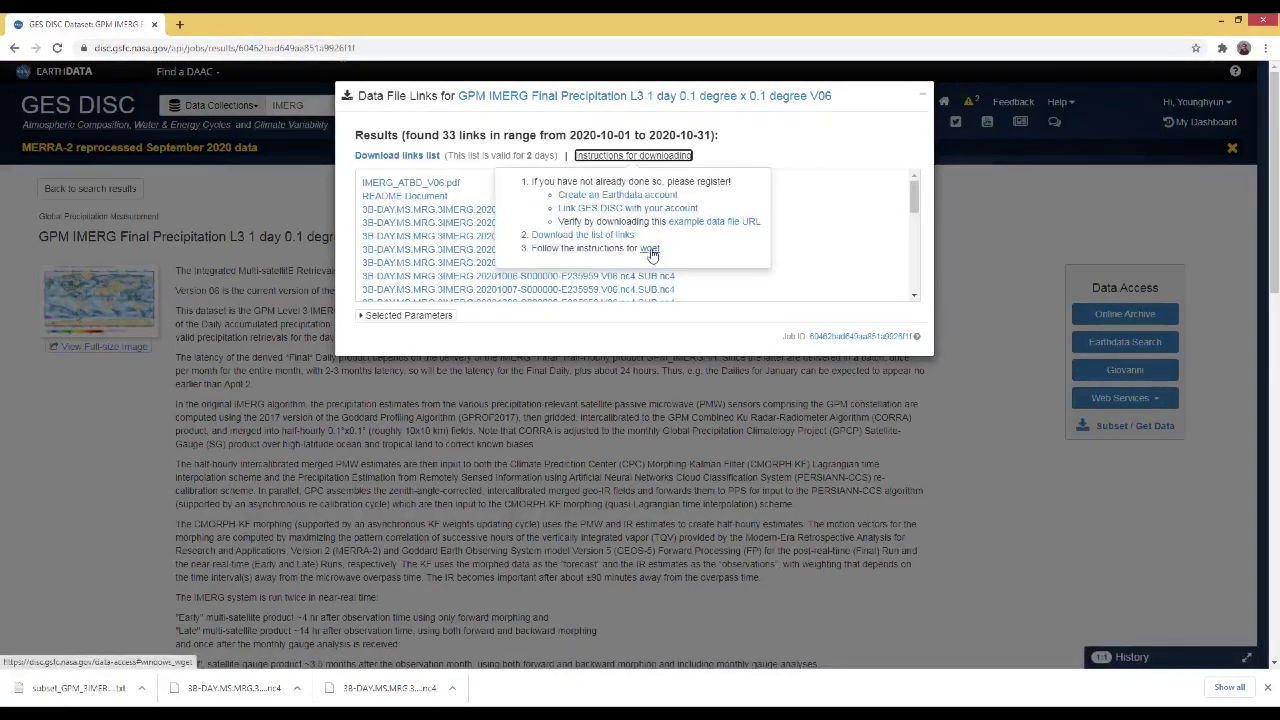
click(650, 251)
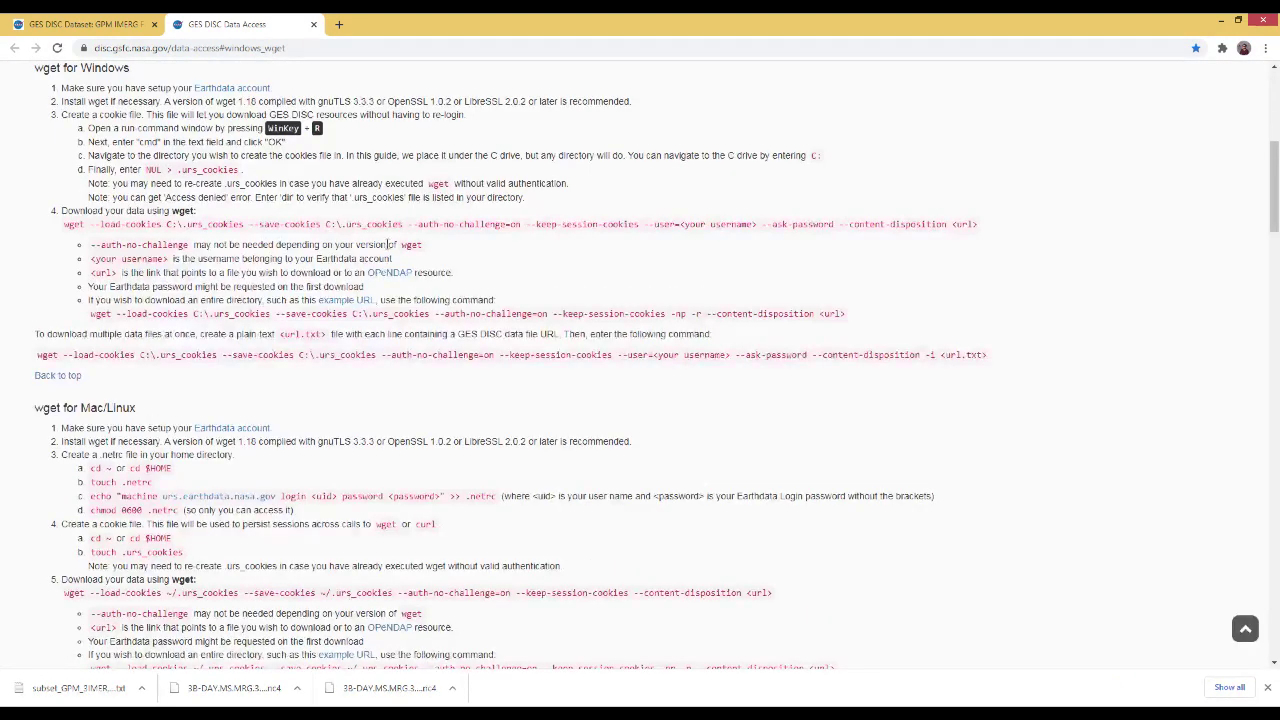
scroll(387, 244, up, 1)
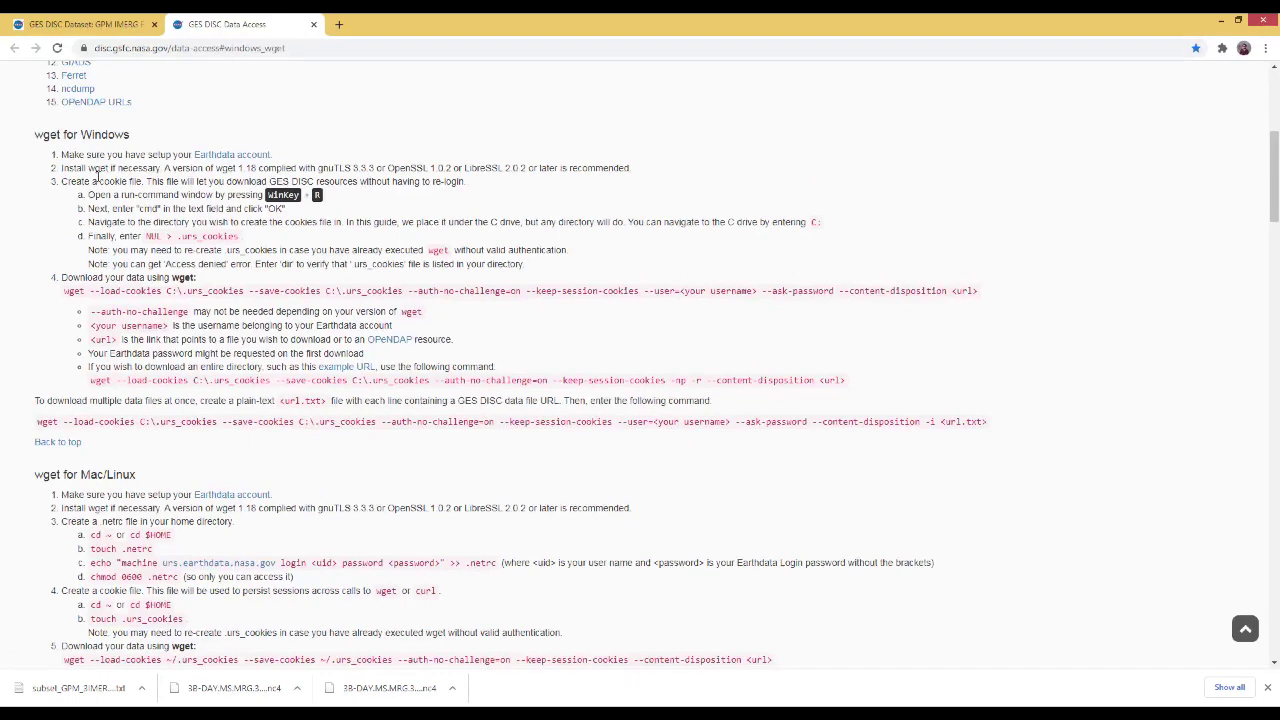
drag(32, 136, 858, 392)
click(872, 365)
Return to the daily dataset, minimise its data file links, and go back to the IMERG search results.
click(85, 24)
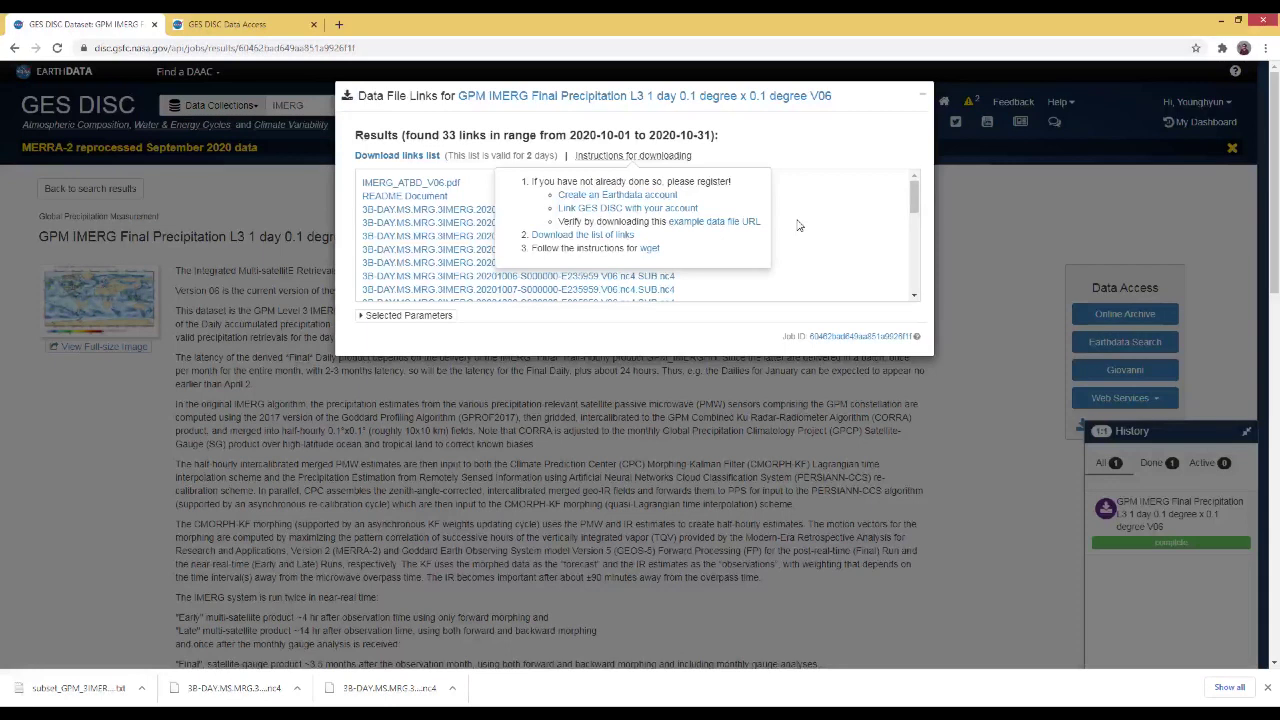
click(921, 94)
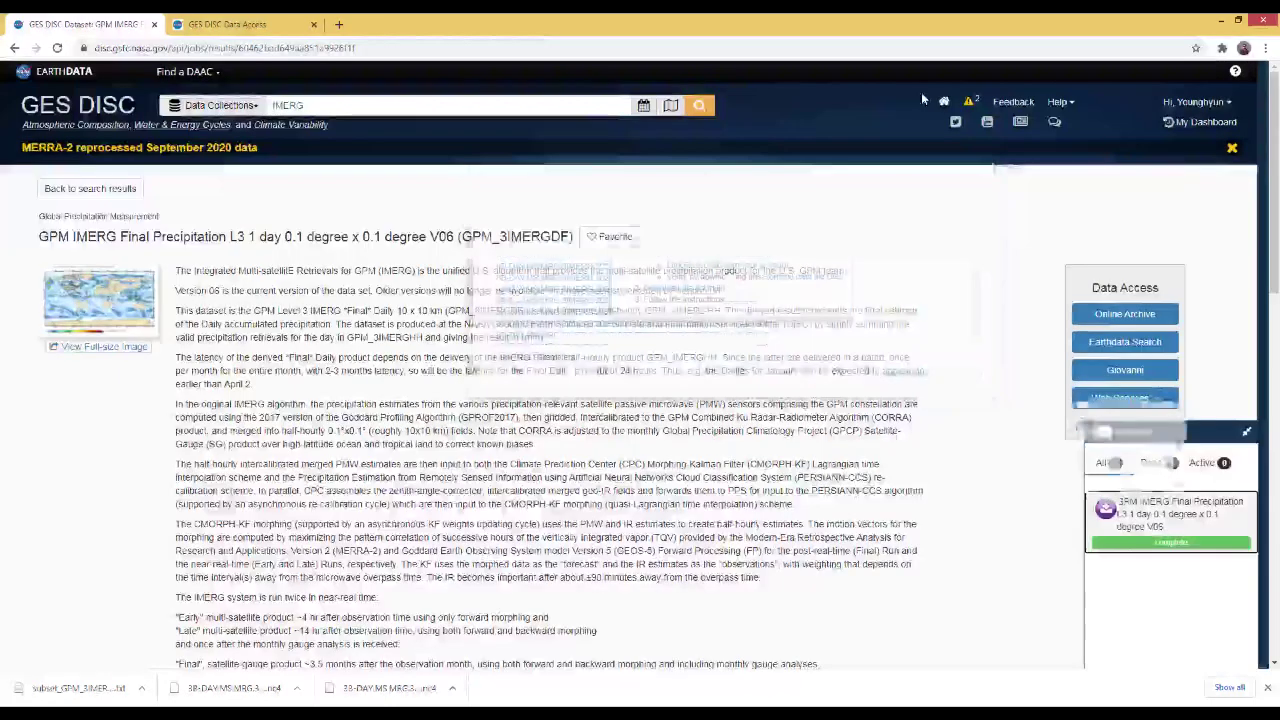
click(15, 48)
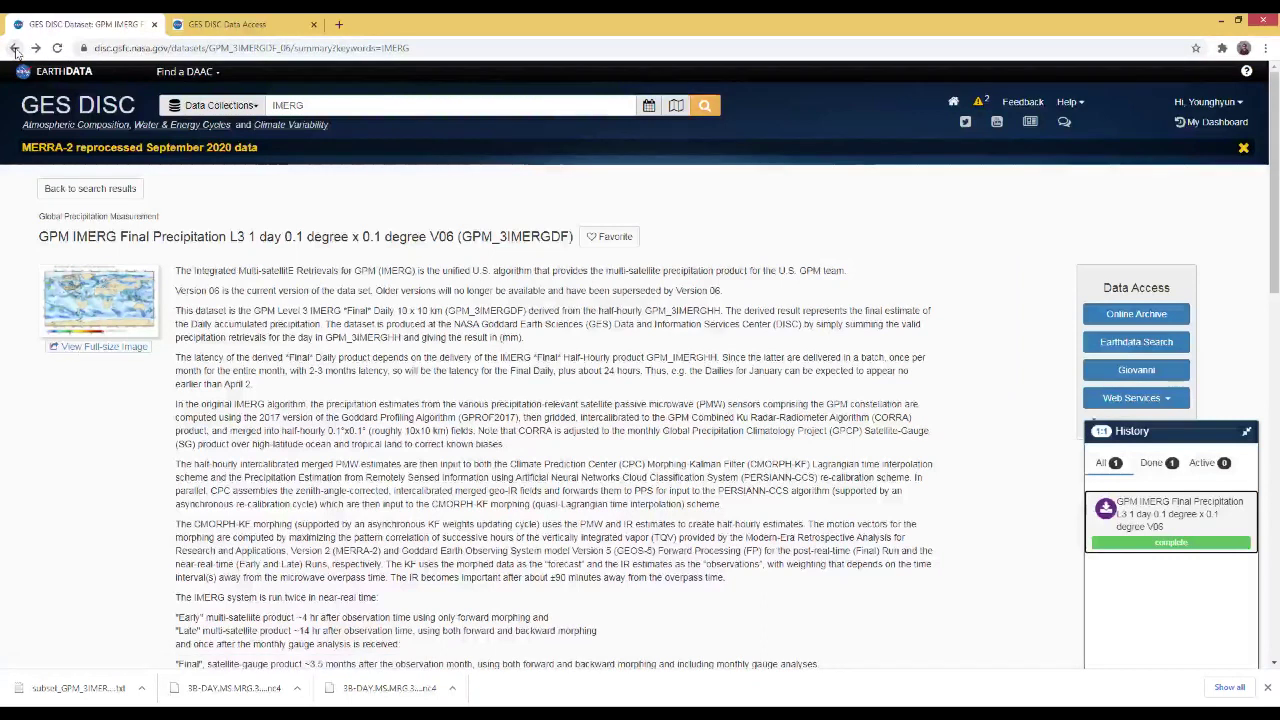
click(15, 48)
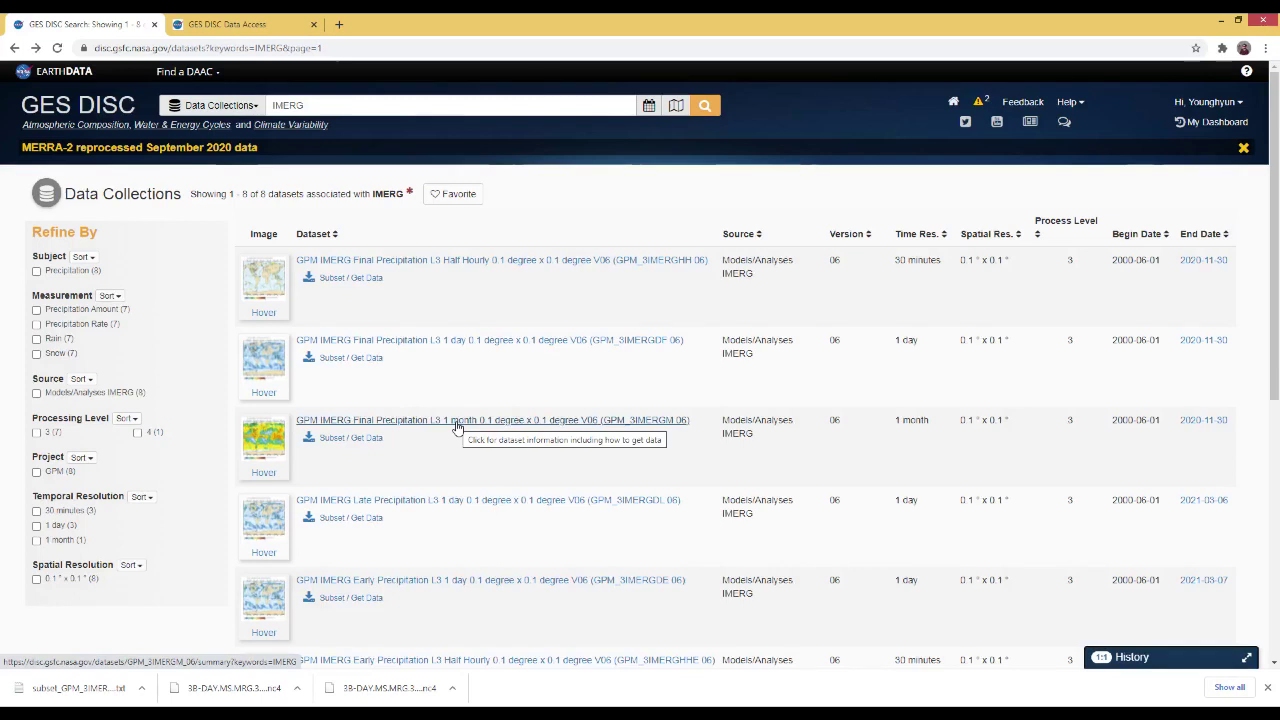
Open the GPM IMERG Final Precipitation L3 1 month dataset (GPM_3IMERGM) and view its full-size preview image.
click(457, 421)
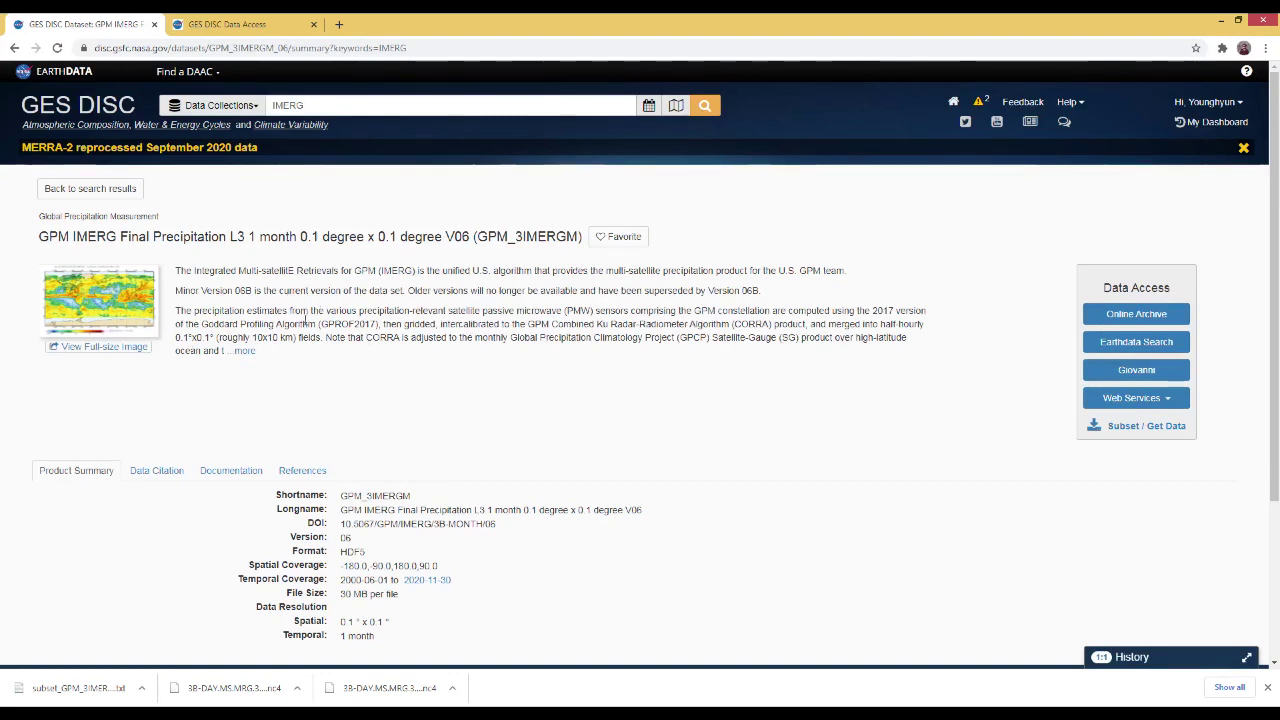
click(135, 357)
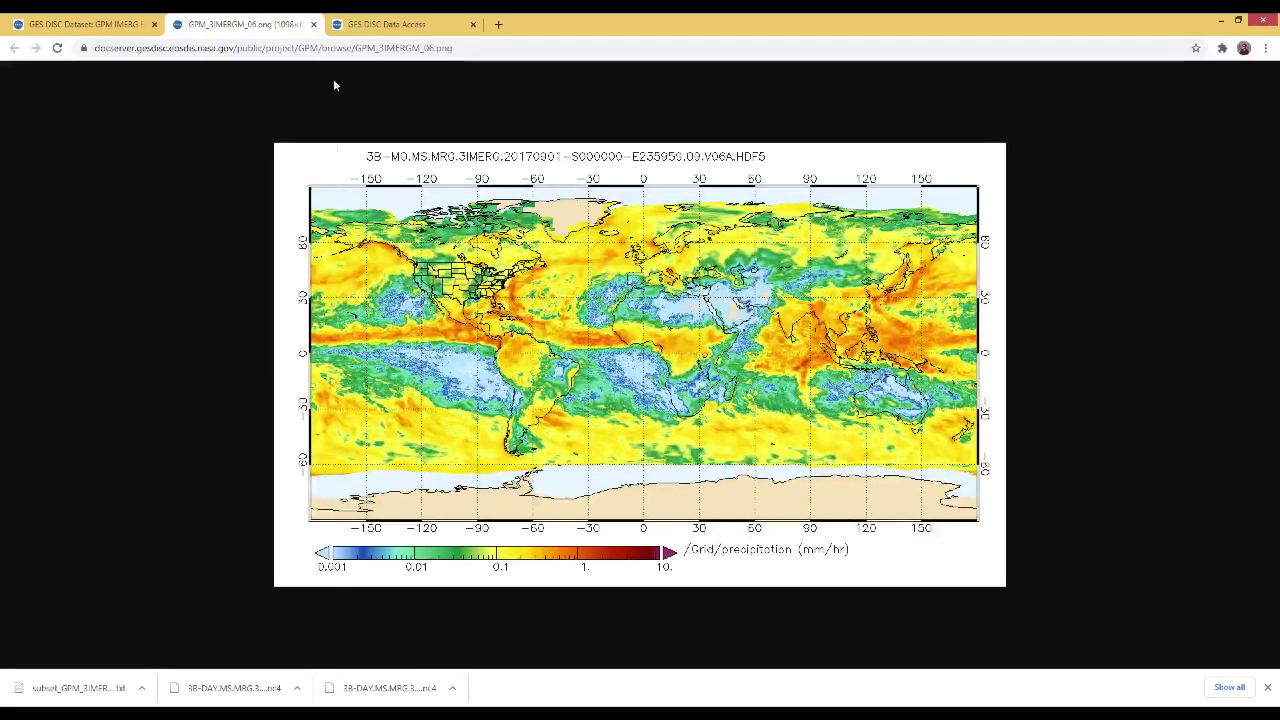
click(313, 24)
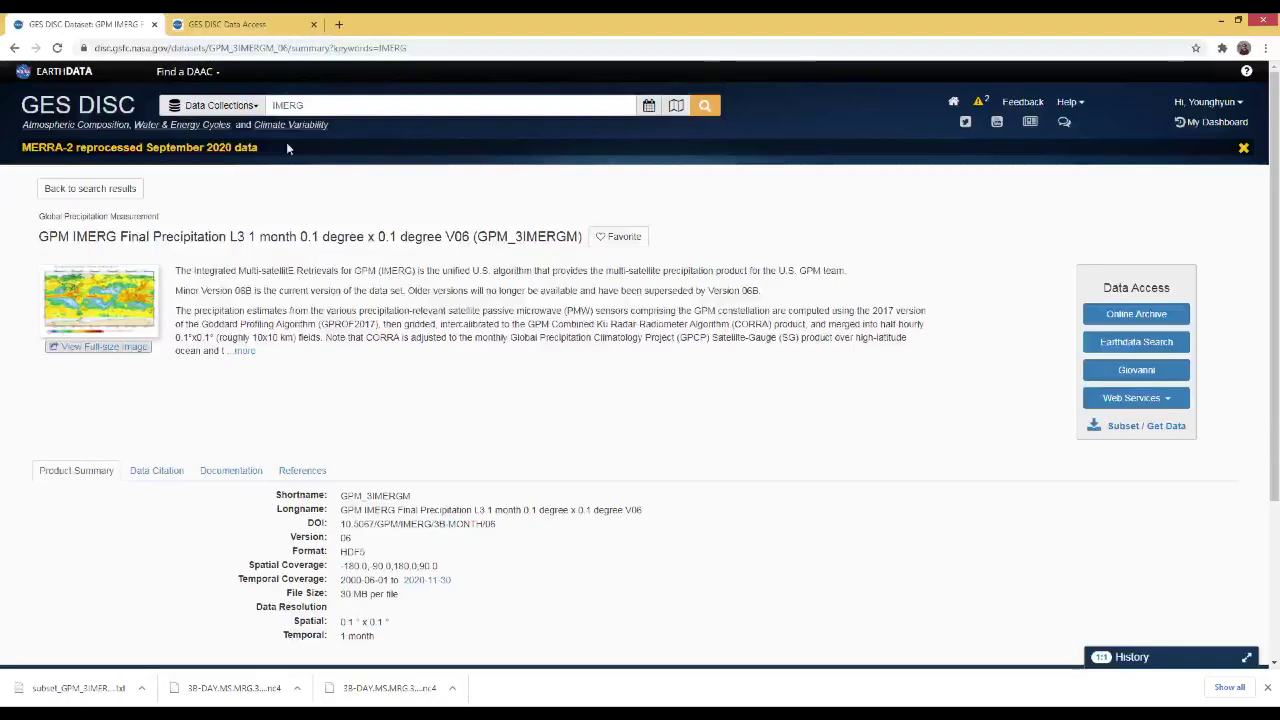
Open the monthly dataset's data request options and choose file subsets using the GES DISC Subsetter.
click(1138, 432)
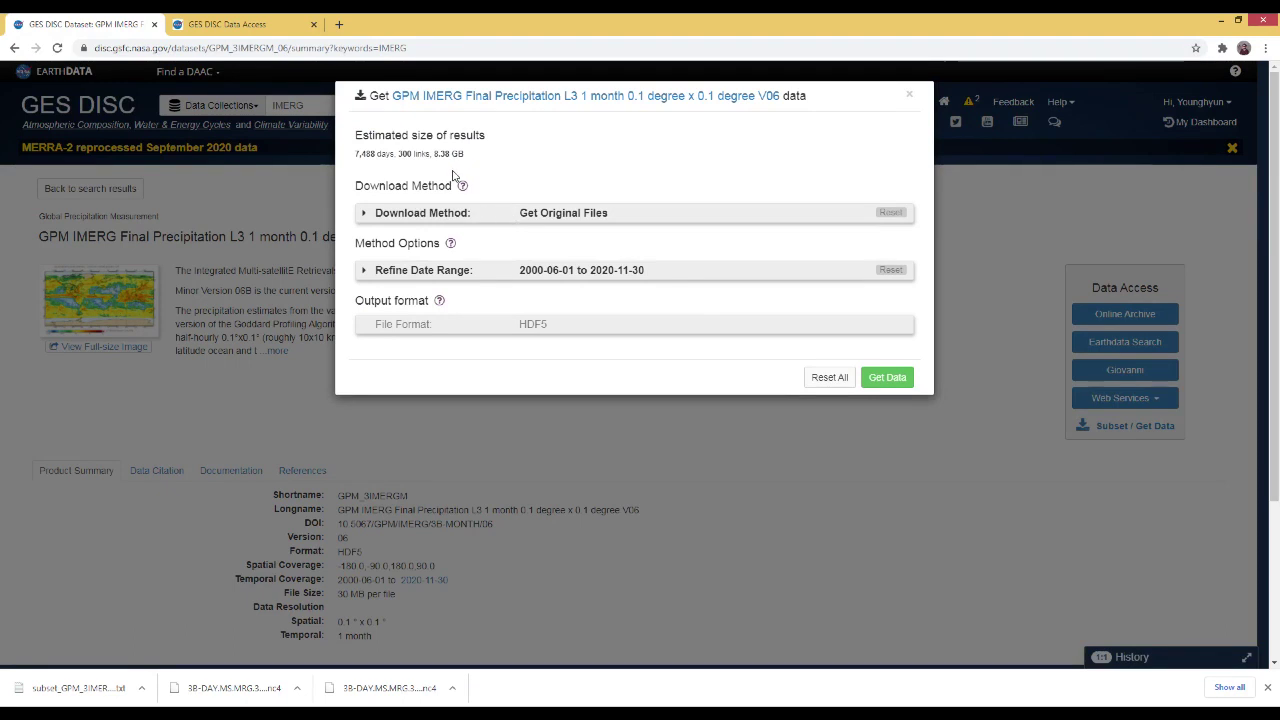
click(380, 214)
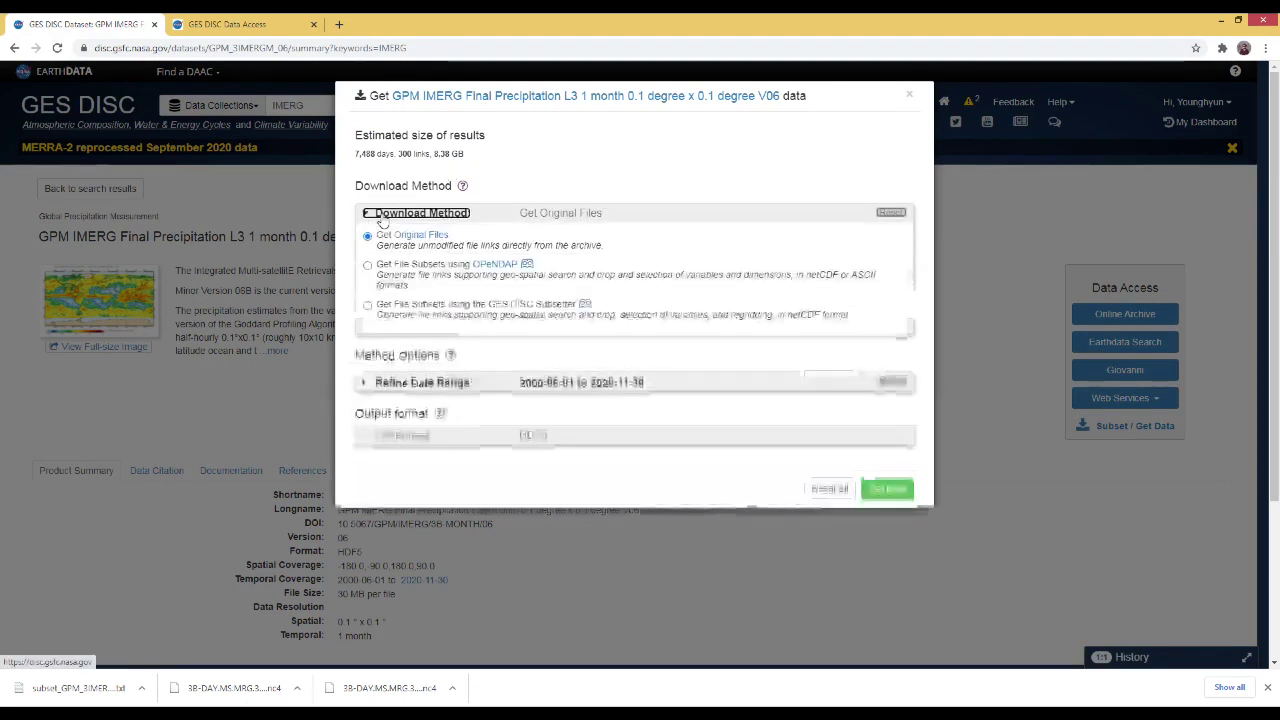
click(367, 310)
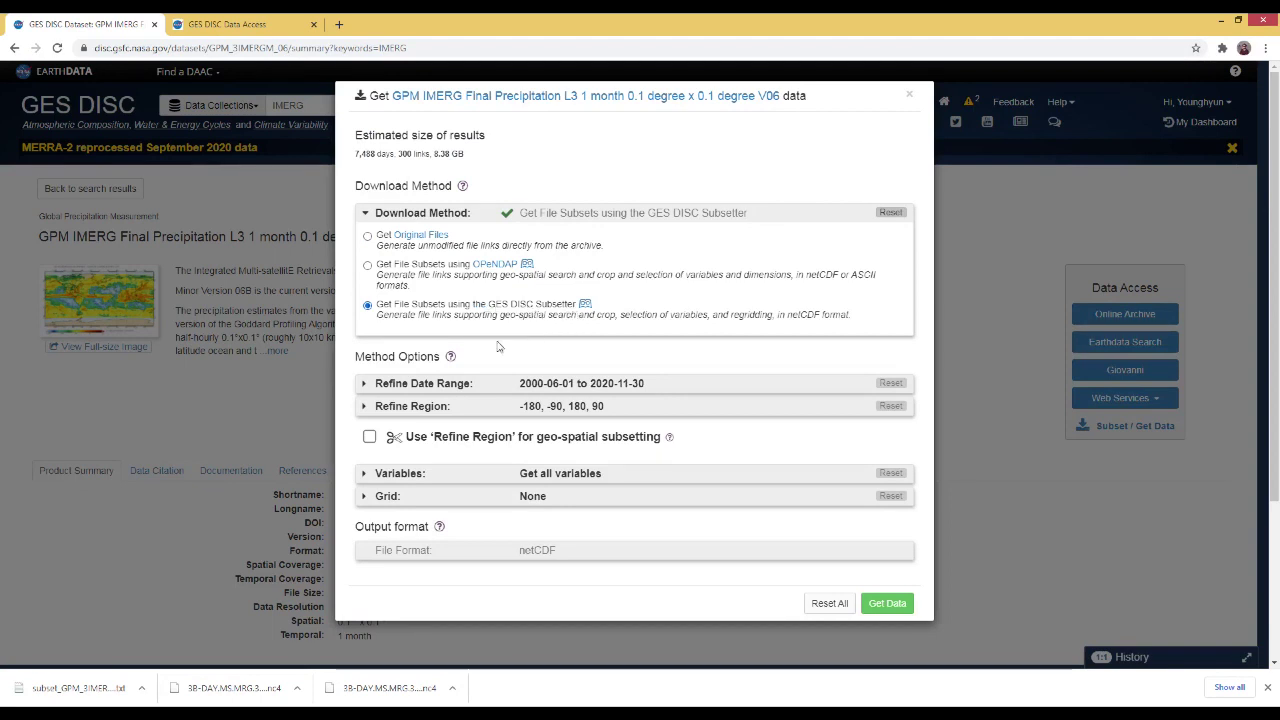
Refine the monthly dataset's date range by setting the start date to 2020-10-01.
click(384, 382)
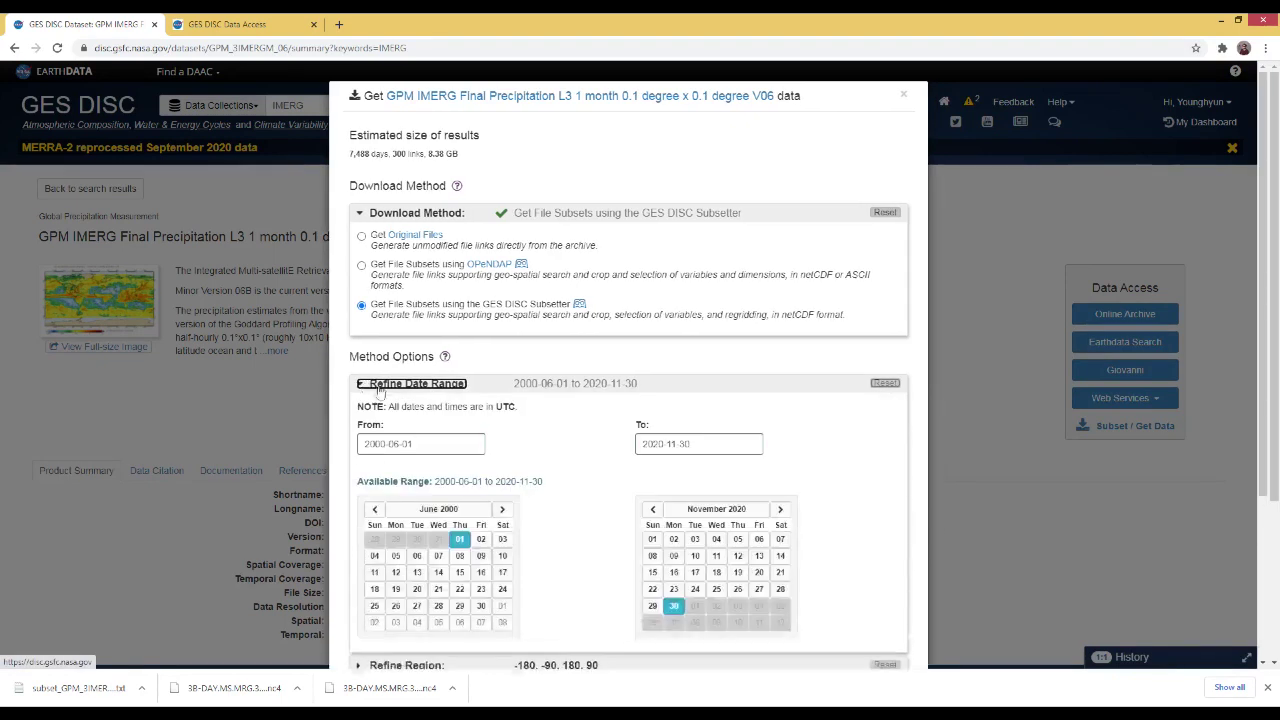
scroll(550, 446, down, 2)
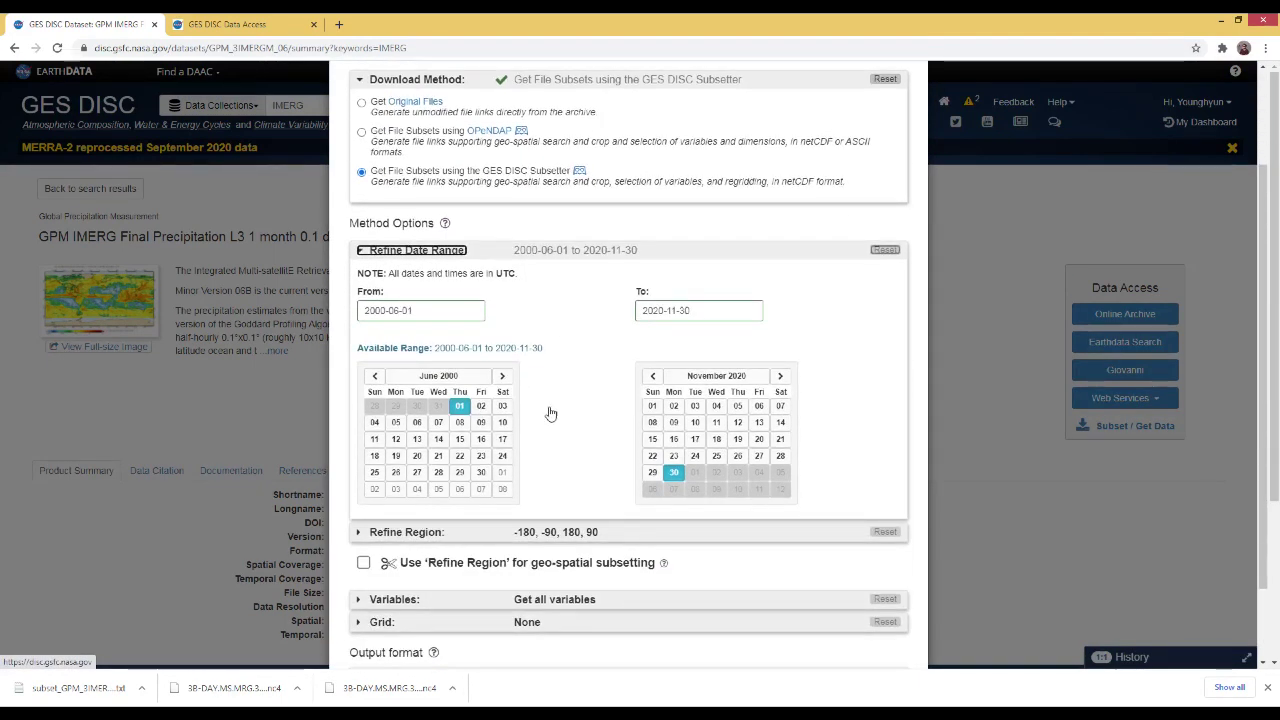
click(462, 377)
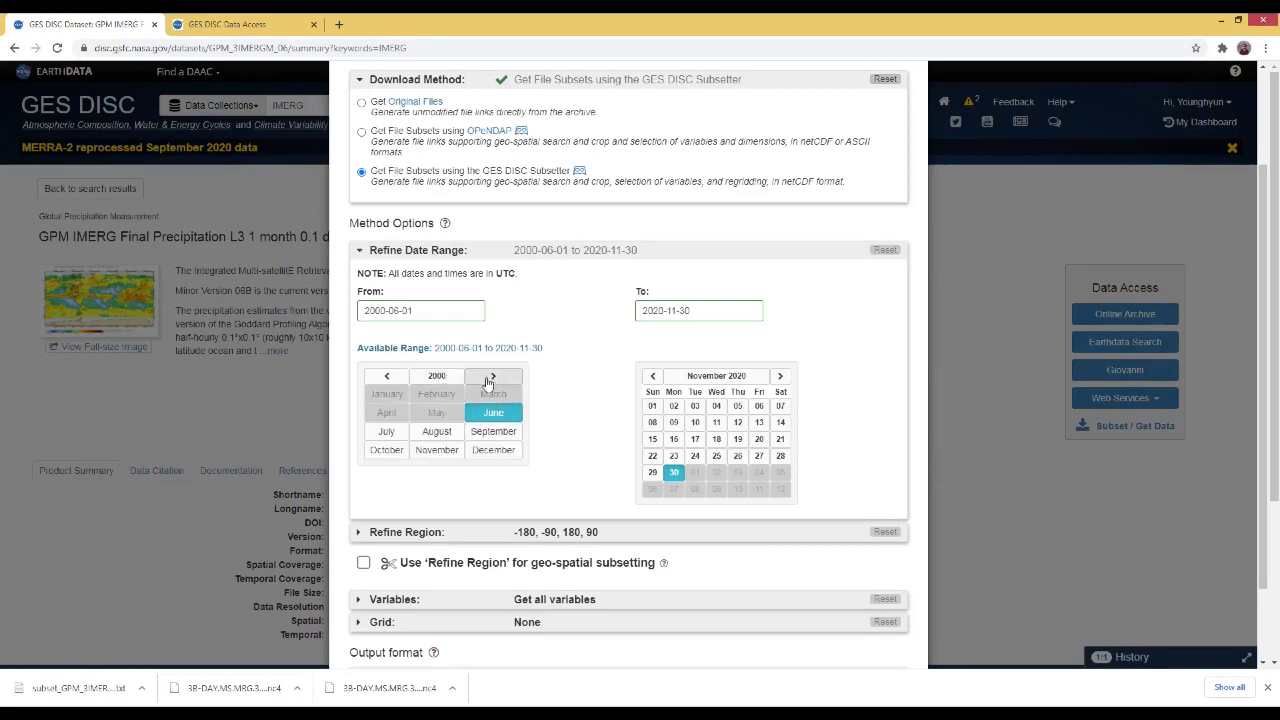
click(437, 376)
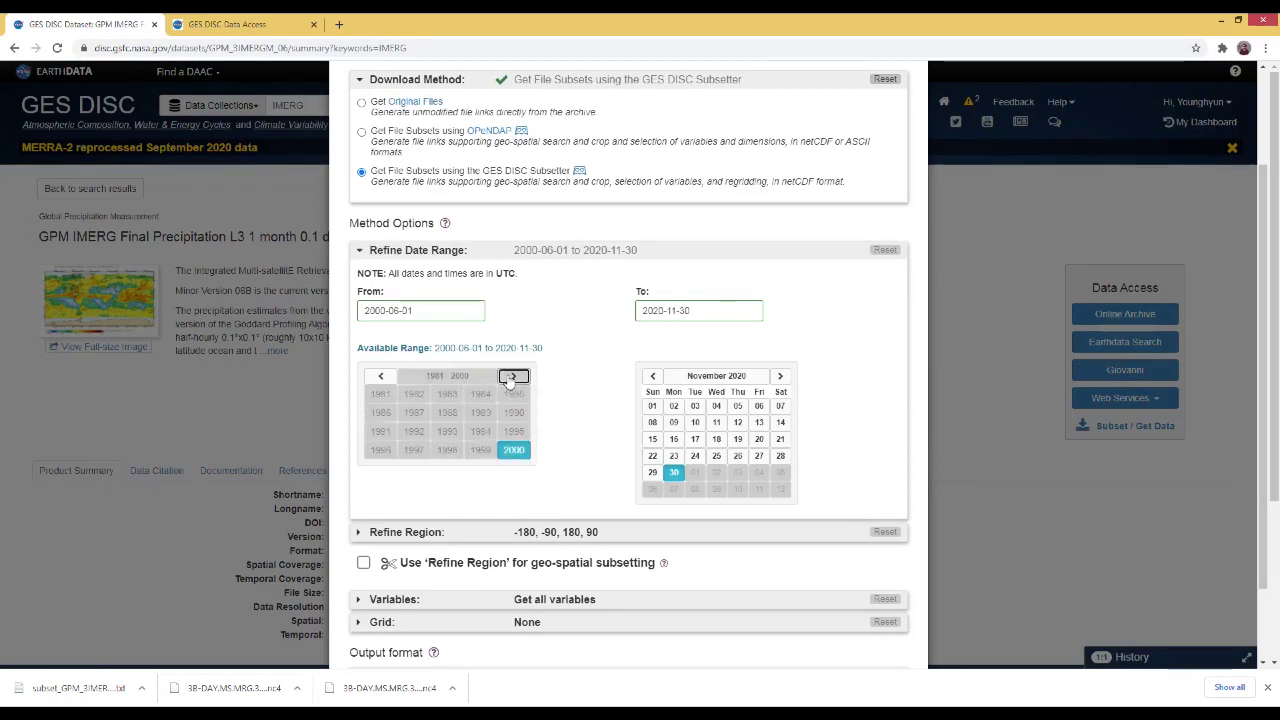
click(512, 377)
click(513, 449)
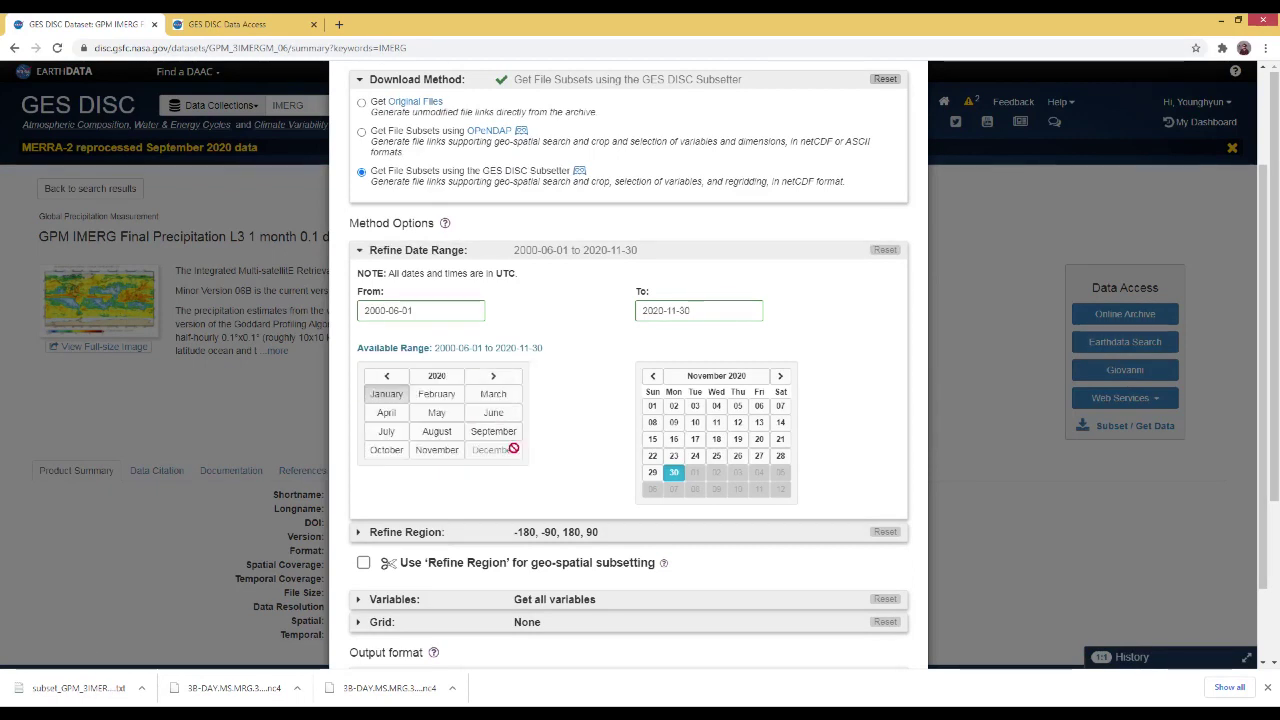
click(388, 450)
click(459, 406)
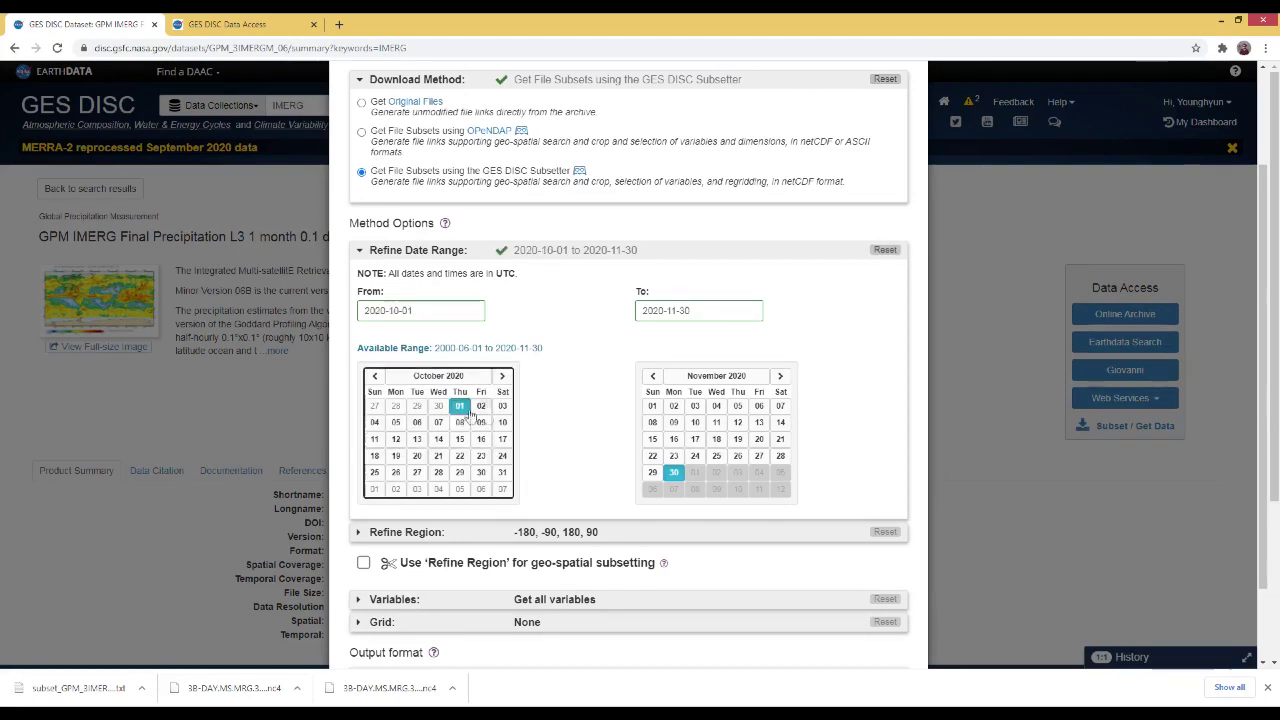
Set the end date of the monthly date range to 2020-10-31.
click(720, 378)
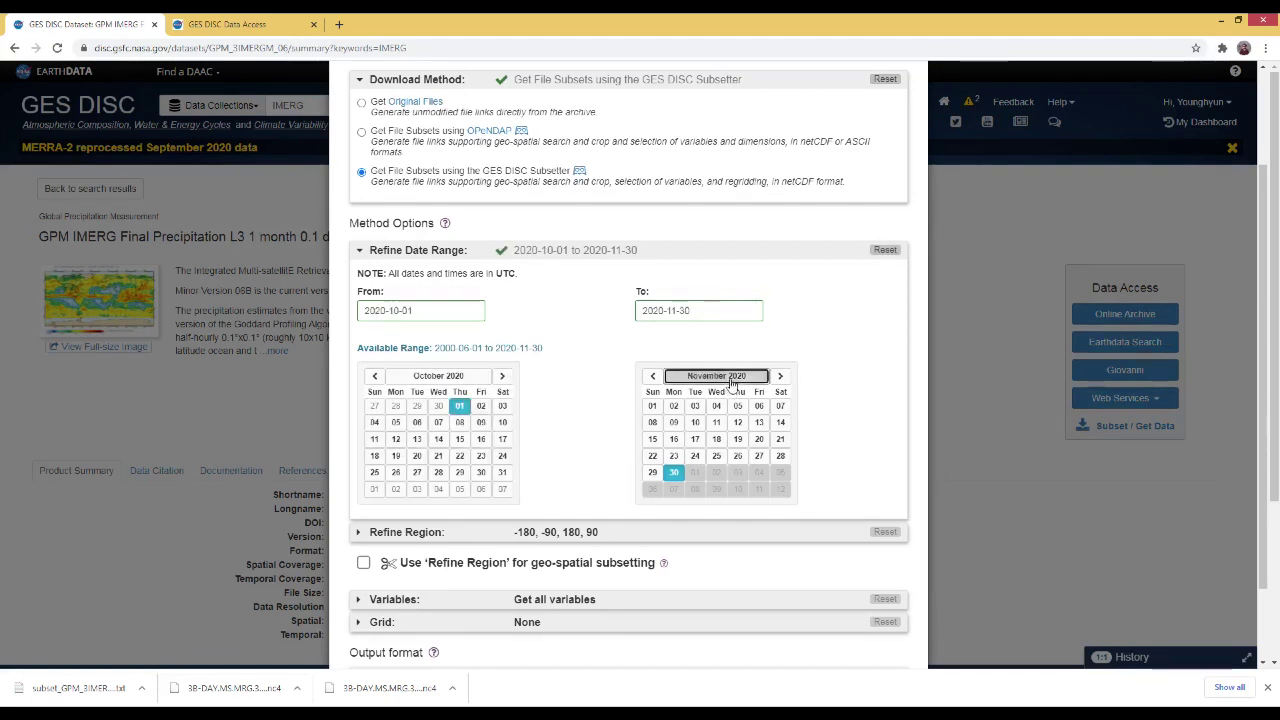
click(730, 378)
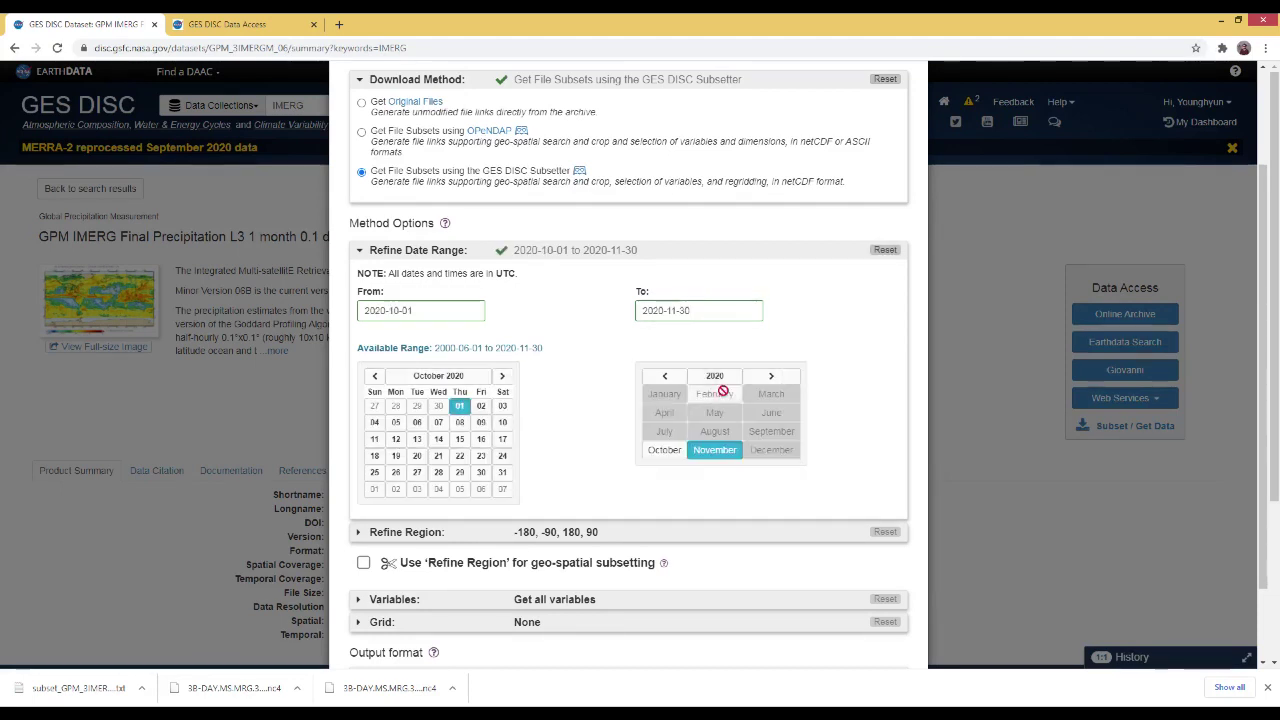
click(664, 450)
click(780, 472)
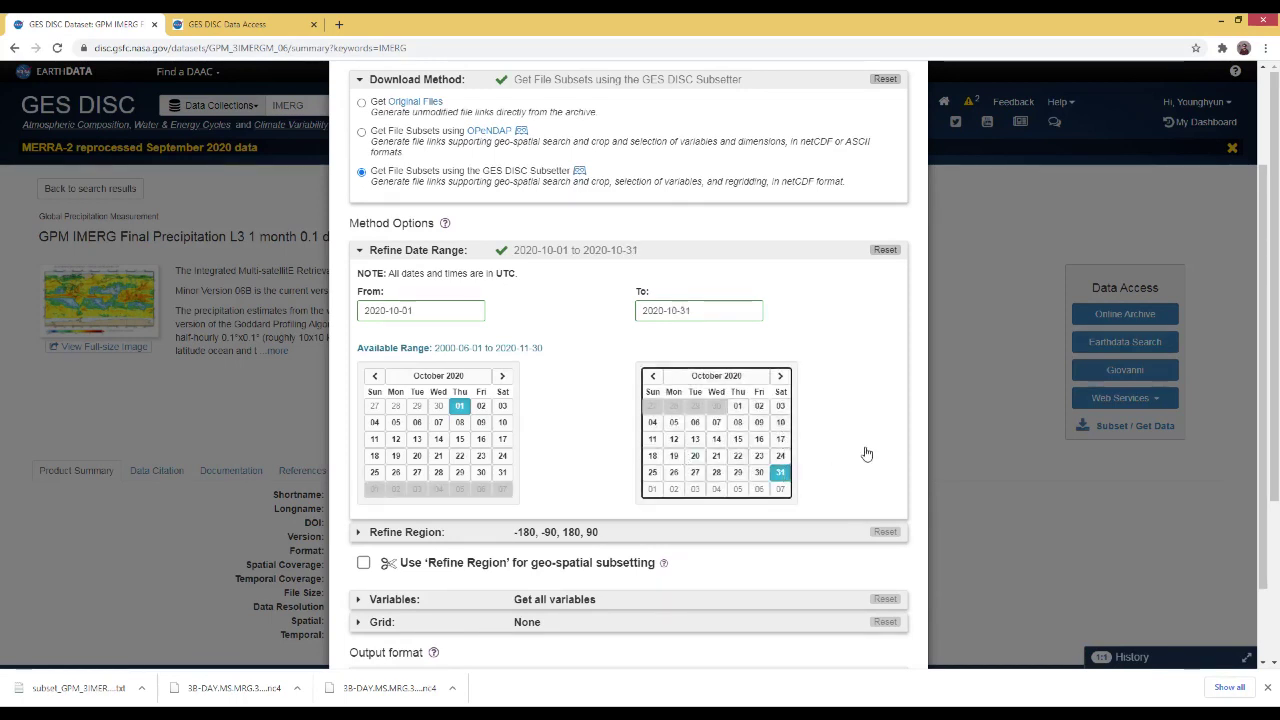
Restrict the subset's variables to precipitation, the combined microwave-IR estimate with gauge calibration.
scroll(820, 450, down, 1)
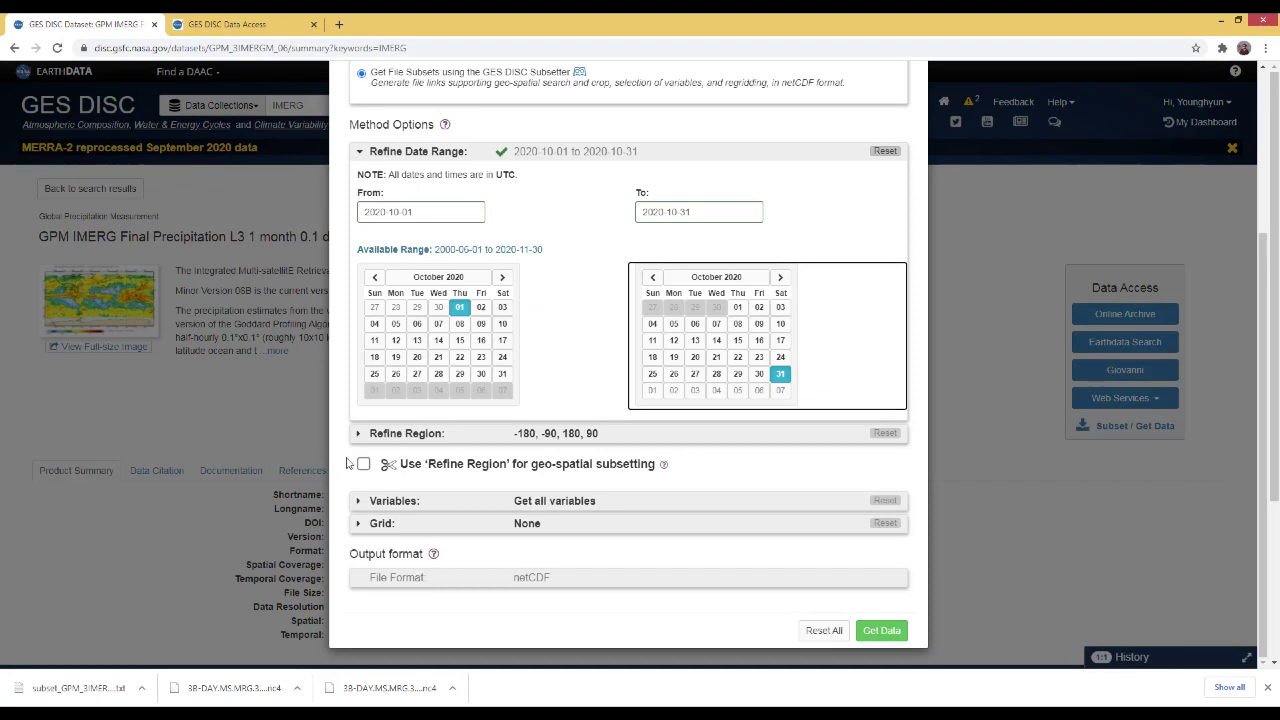
scroll(348, 460, down, 2)
click(358, 506)
click(361, 505)
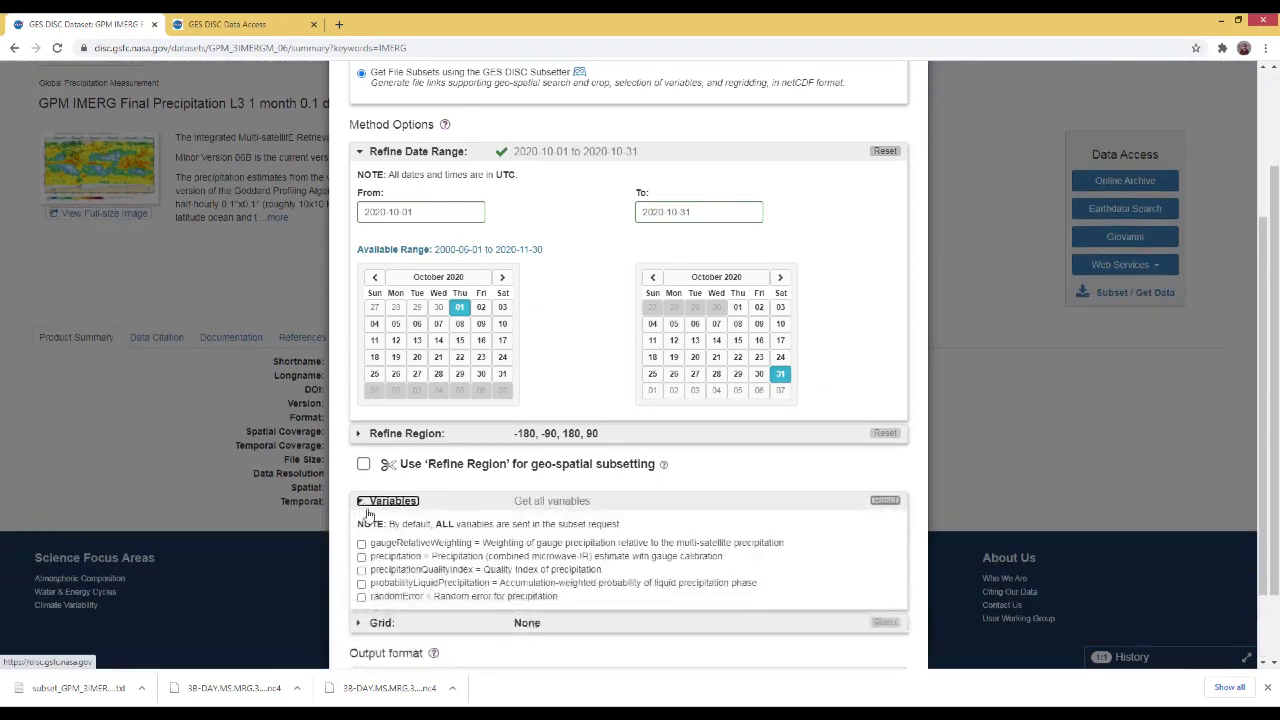
scroll(440, 555, down, 1)
scroll(440, 555, down, 2)
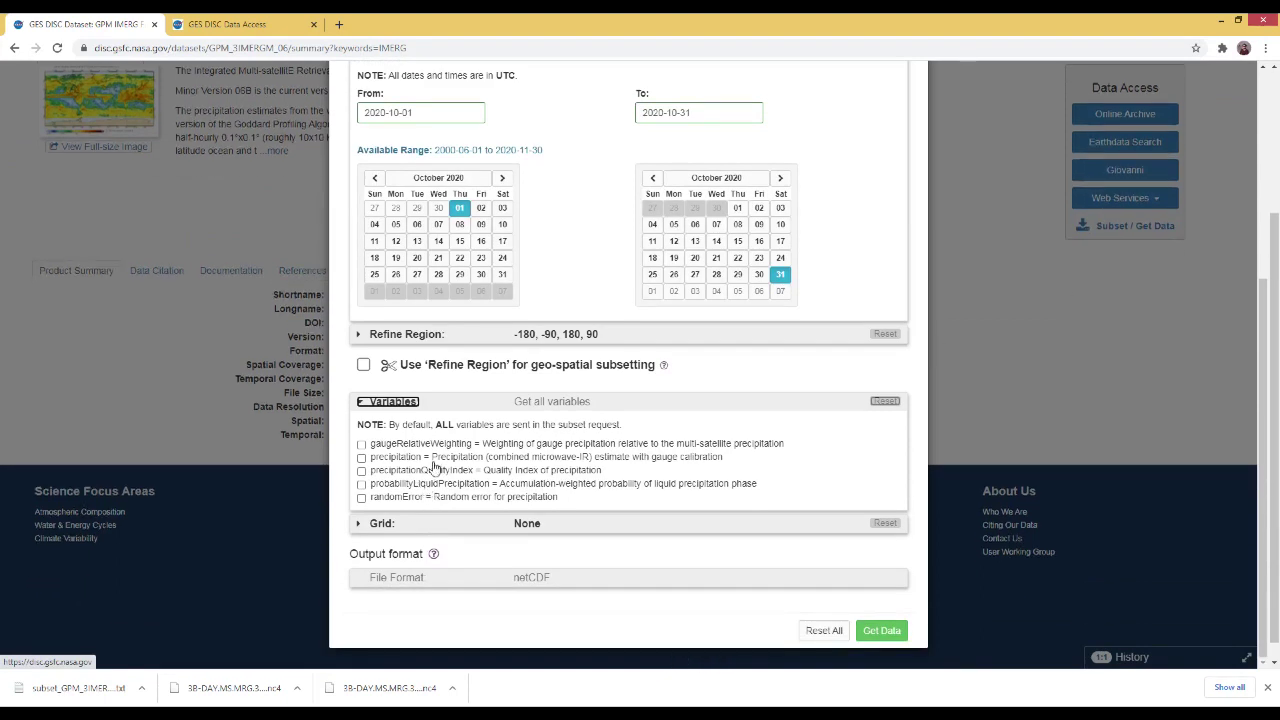
click(362, 458)
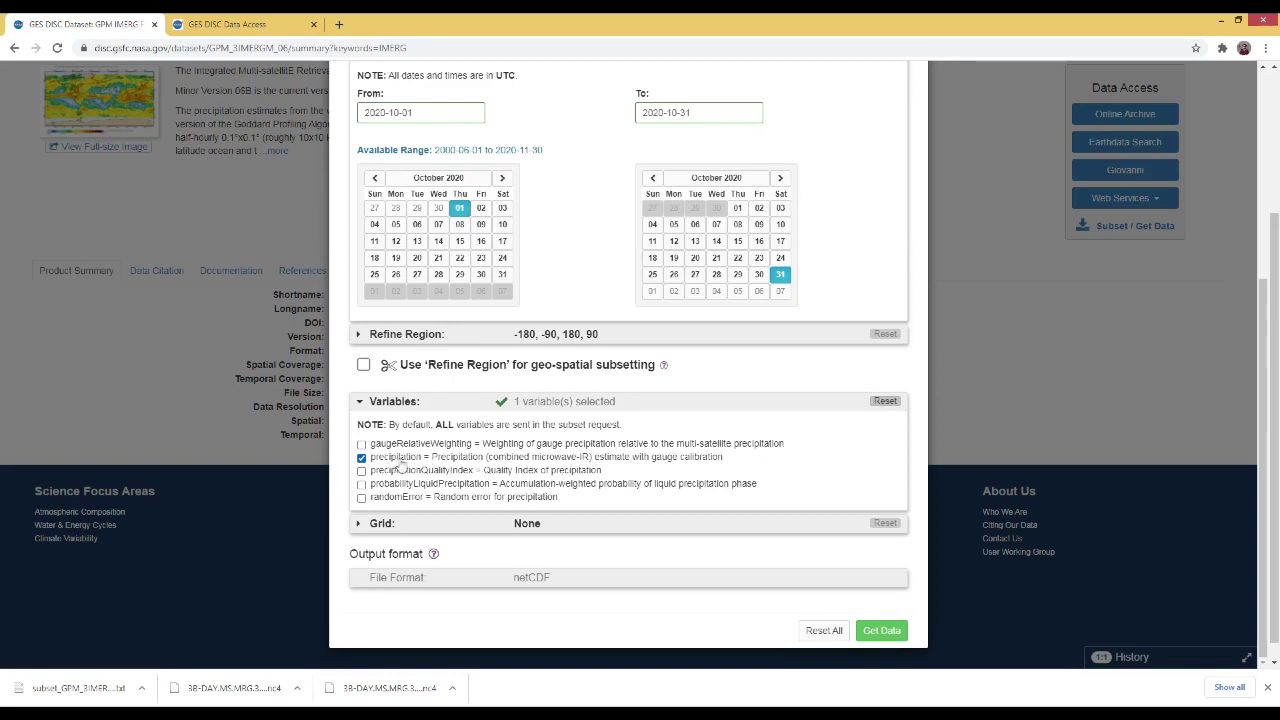
Review the subset's grid and interpolation options and its output file format.
click(358, 525)
click(358, 525)
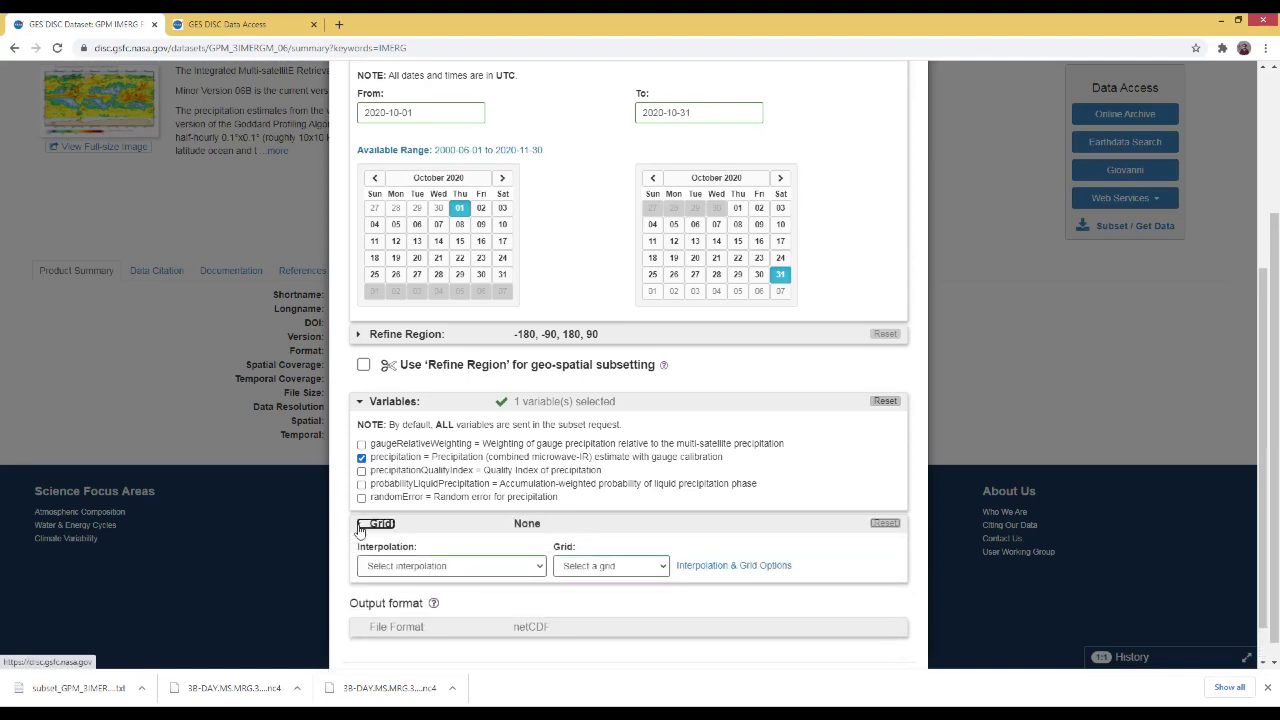
click(376, 582)
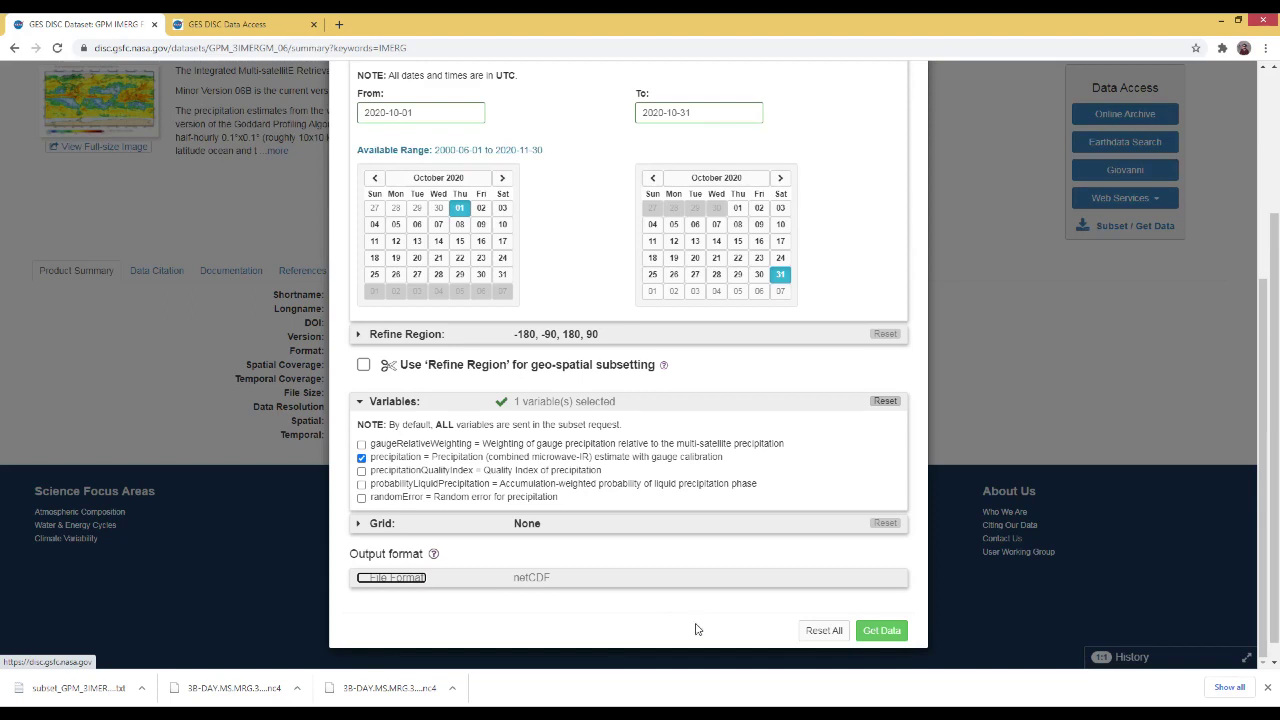
Request the monthly data and download the 3B-MO.MS.MRG.3IMERG.20201001 nc4 subset file from the generated links.
click(888, 632)
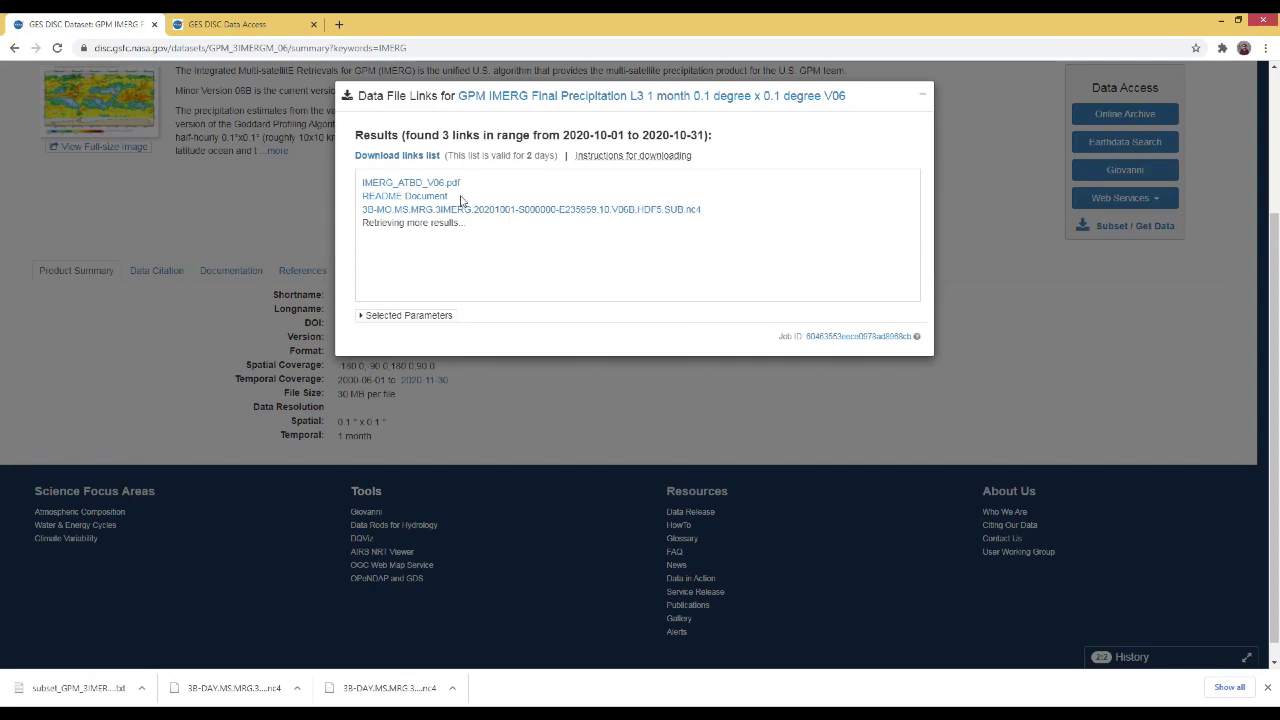
click(527, 210)
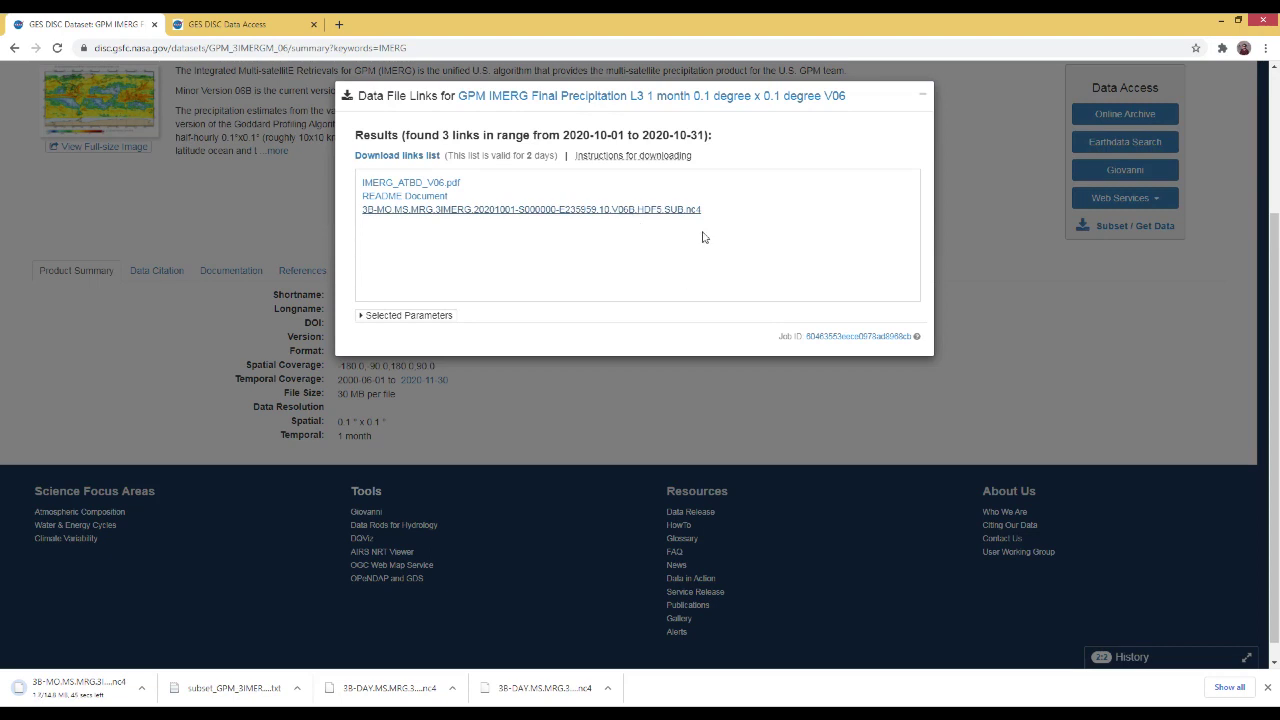
mouse_move(640, 148)
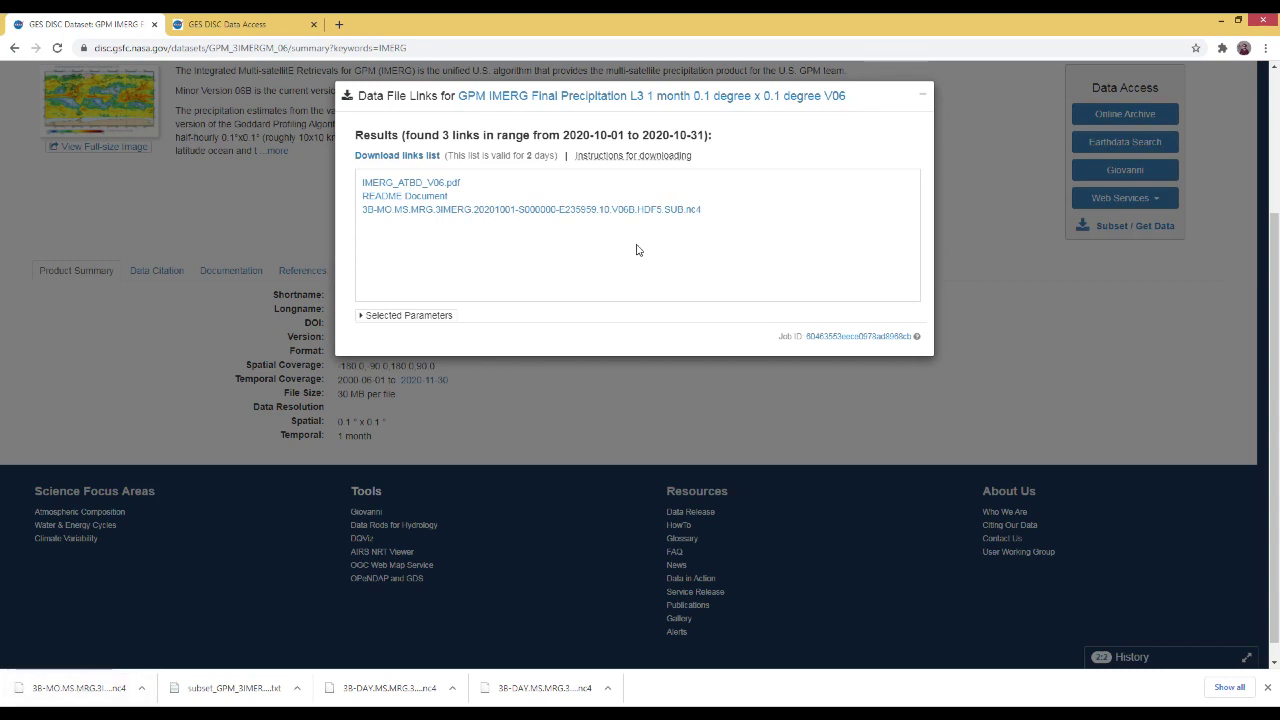
Minimise the monthly data file links, expand the request history, and dismiss the browser's downloads bar.
scroll(700, 255, up, 3)
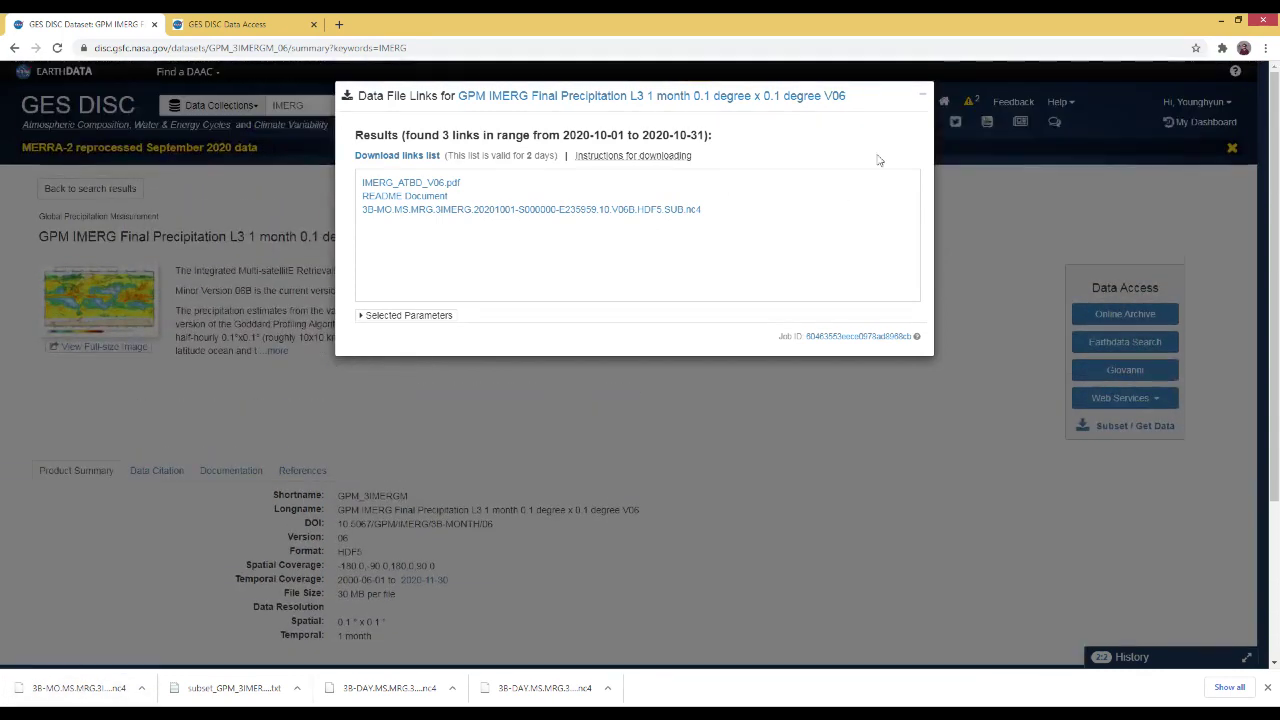
click(921, 95)
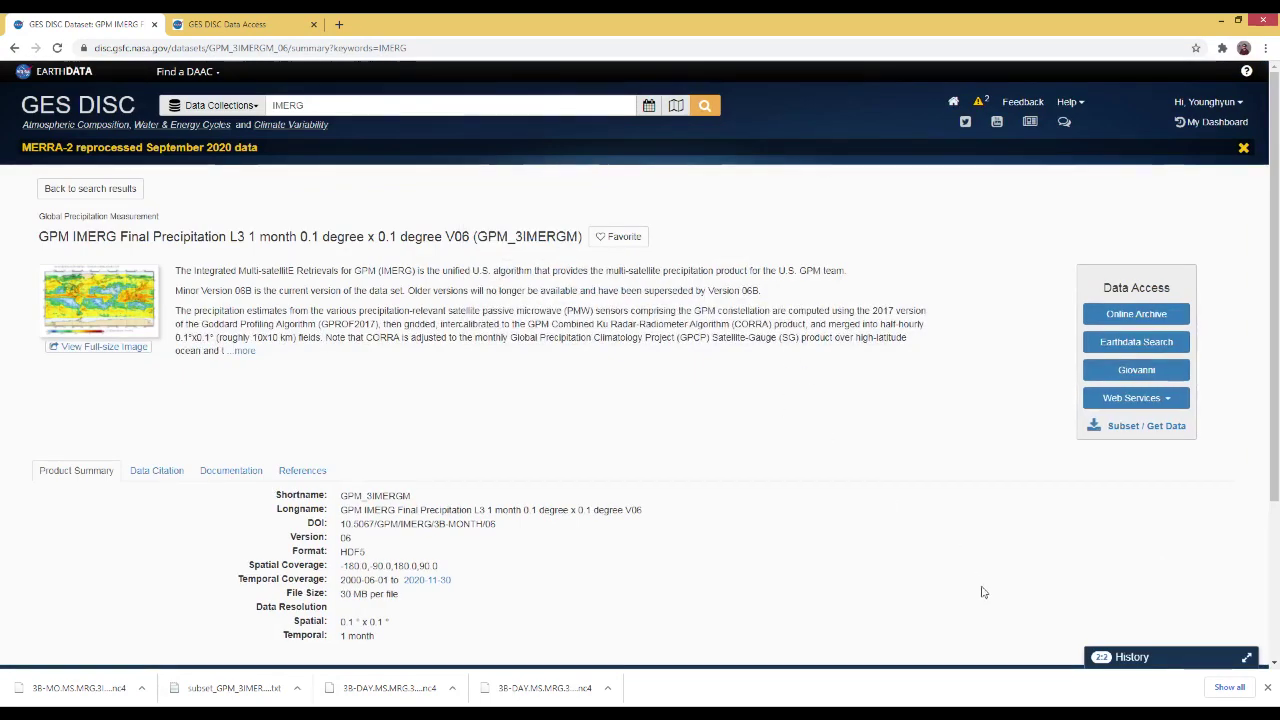
click(1140, 664)
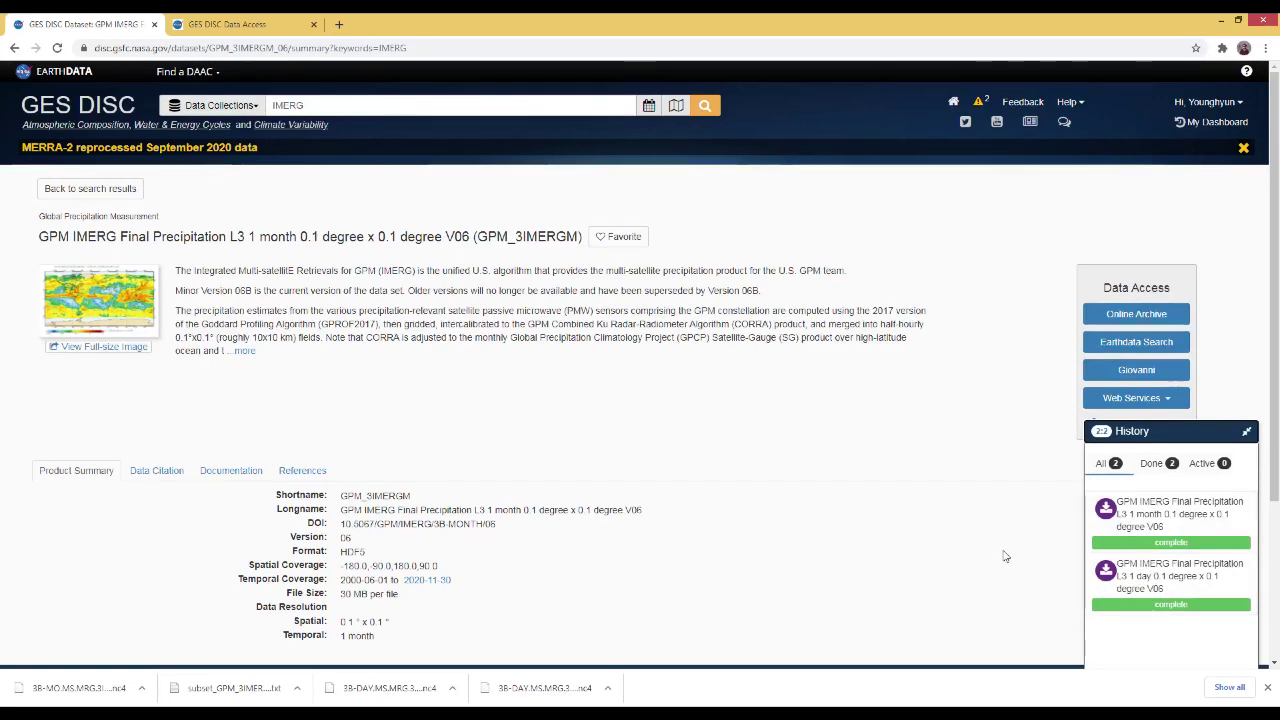
click(1267, 688)
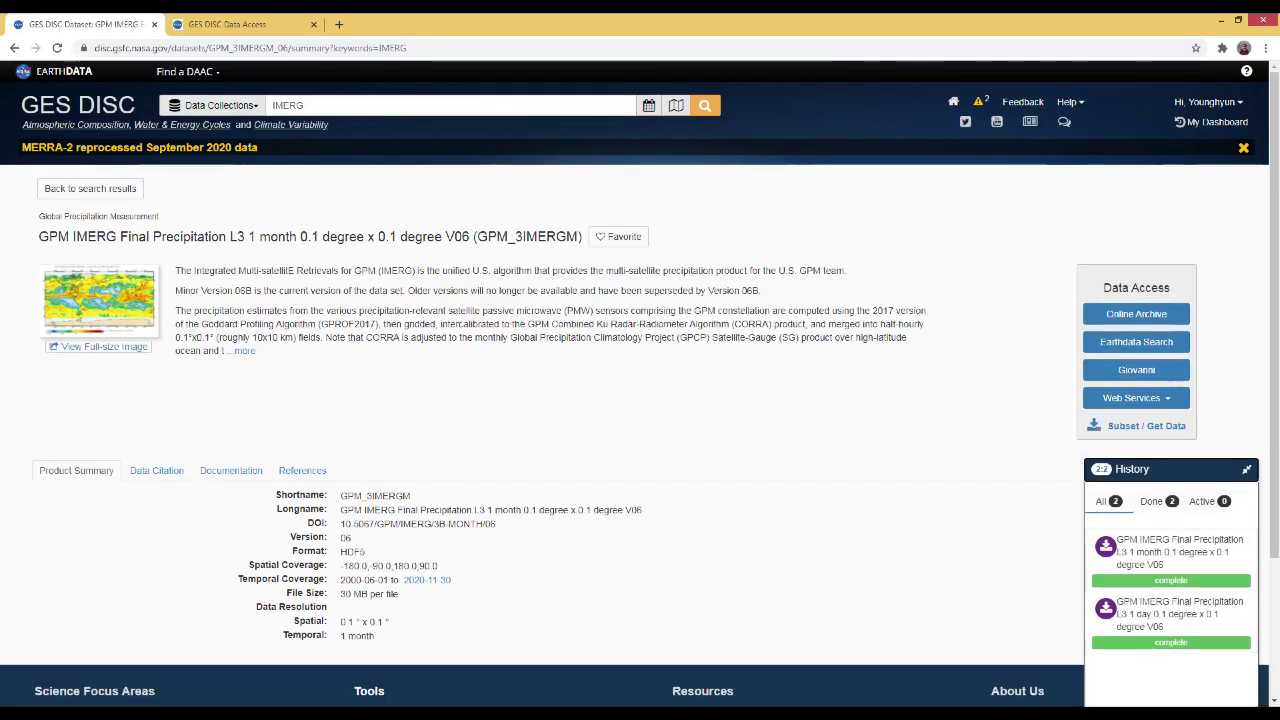